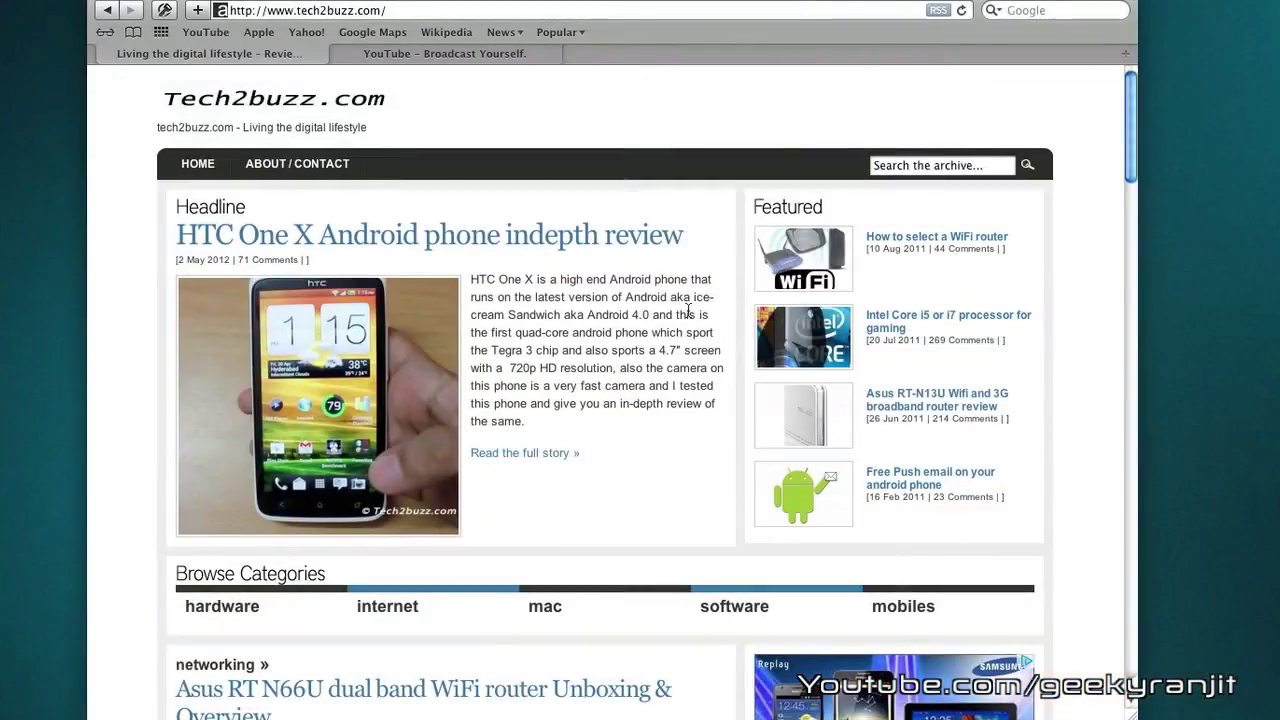
Step: Load the DS412plus DiskStation from Safari's history and sign in with the admin account
left_click(616, 143)
type("192.168.1.1/")
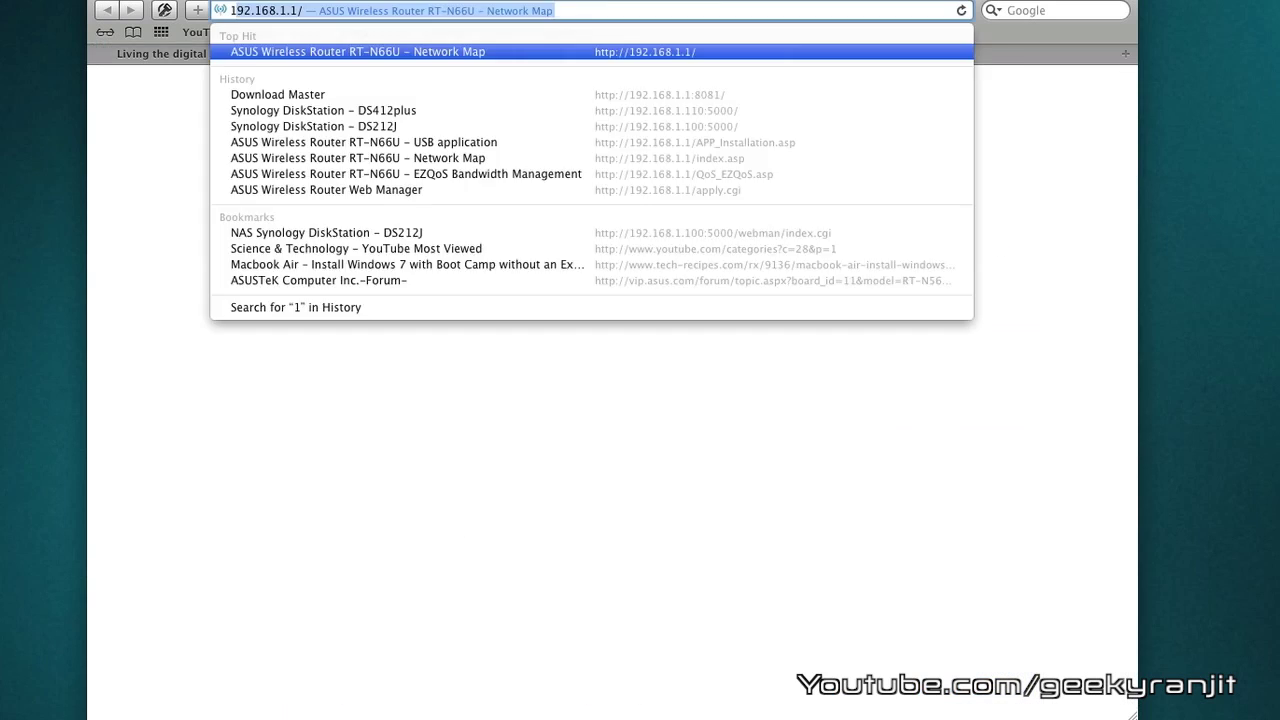
key("Down")
key("Down")
key("Return")
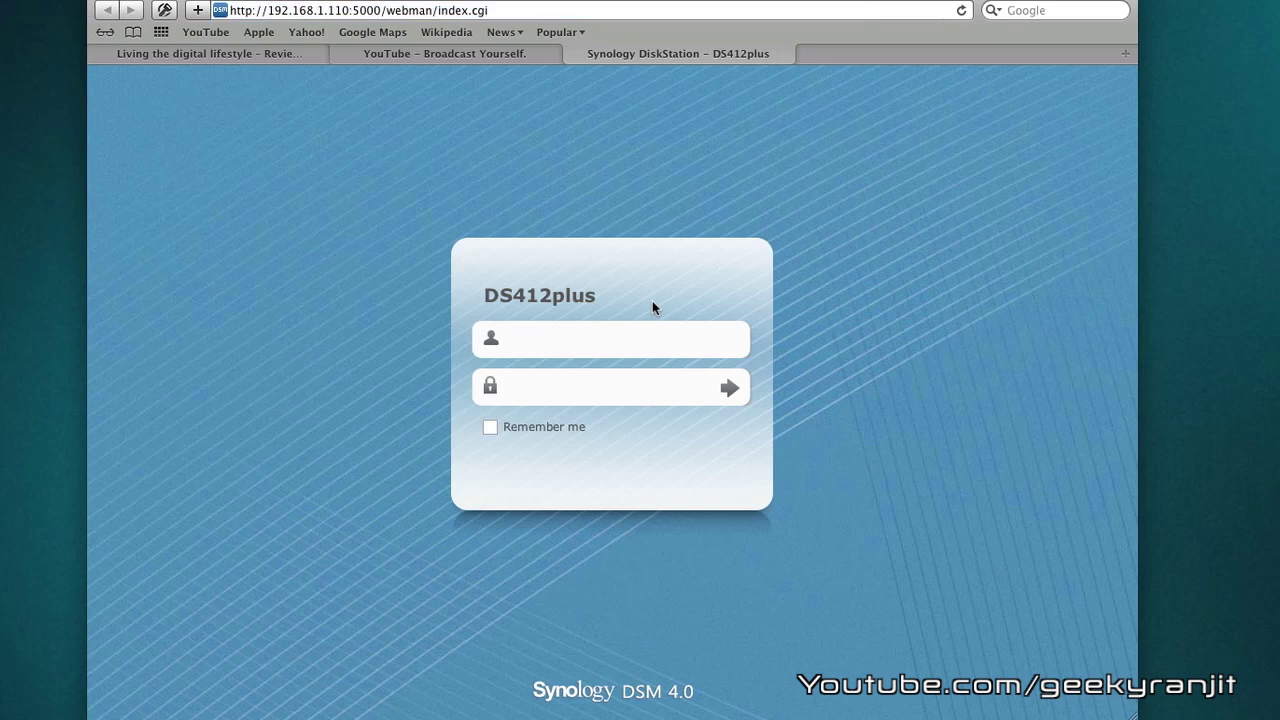
type("admin")
key("Return")
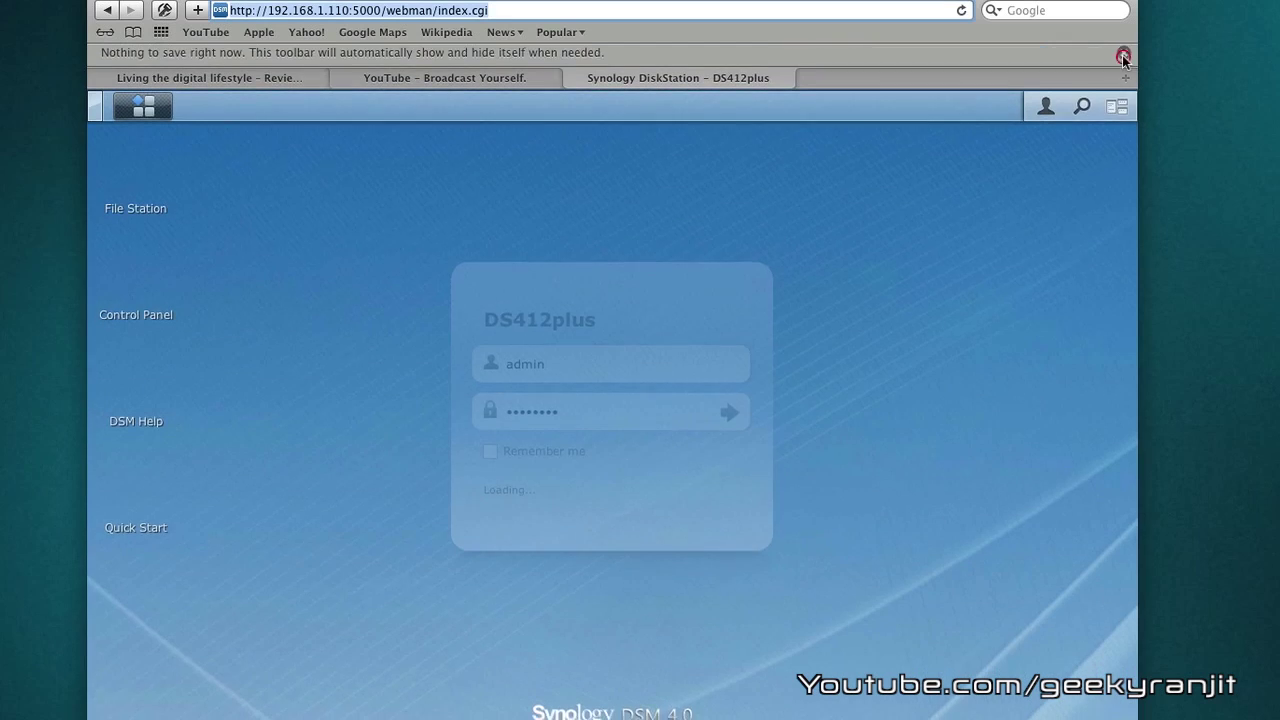
left_click(1123, 58)
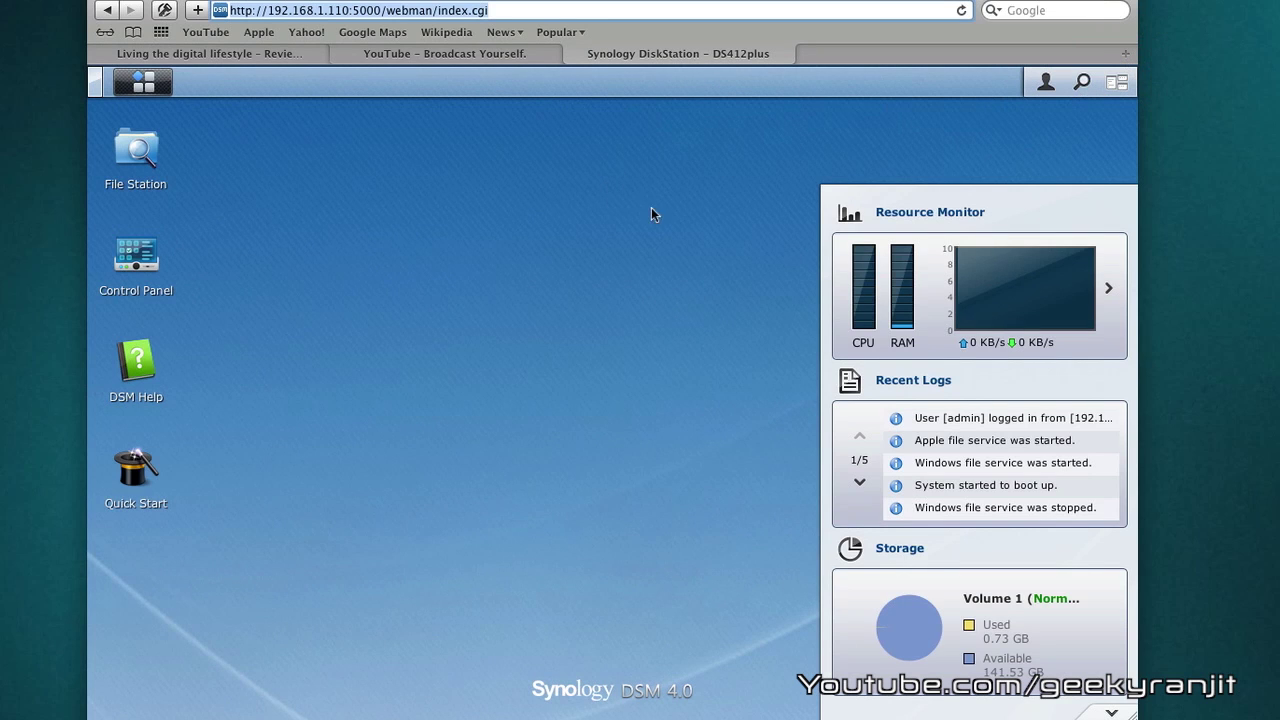
left_click(140, 84)
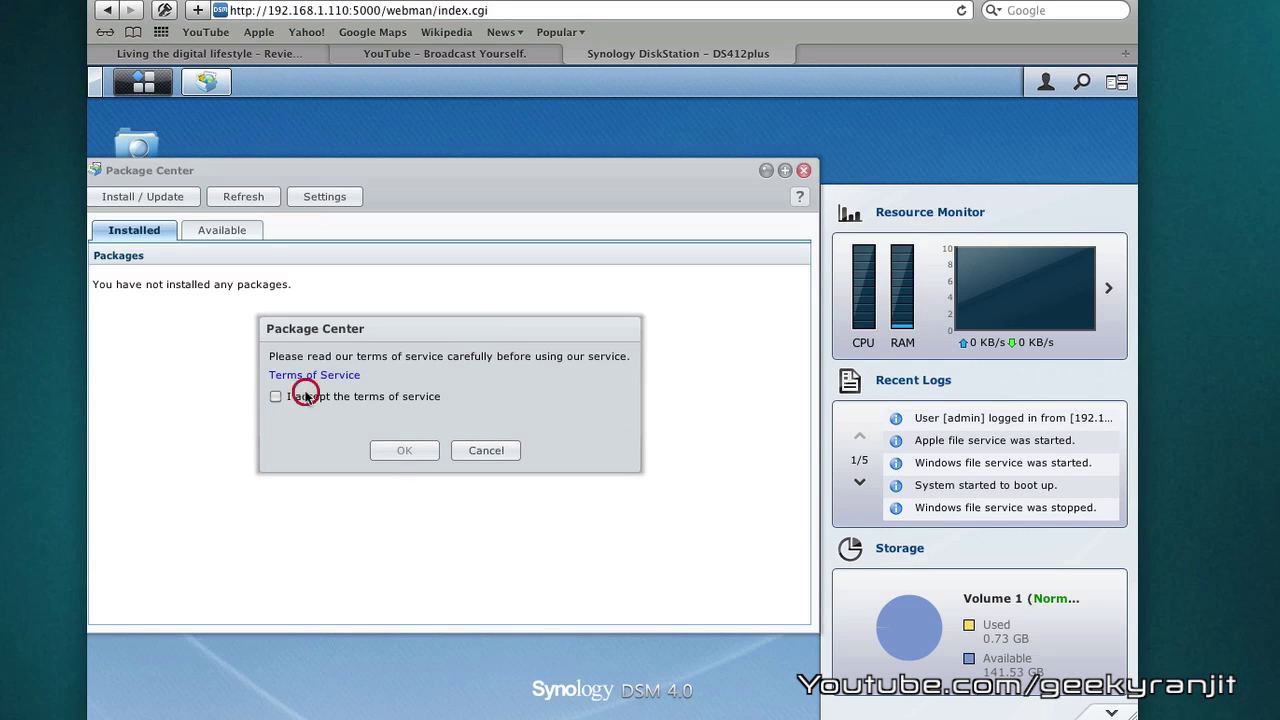
Step: Accept Package Center's terms of service
left_click(306, 396)
left_click(404, 450)
mouse_move(521, 171)
left_mouse_down()
mouse_move(731, 171)
mouse_move(706, 168)
left_mouse_up()
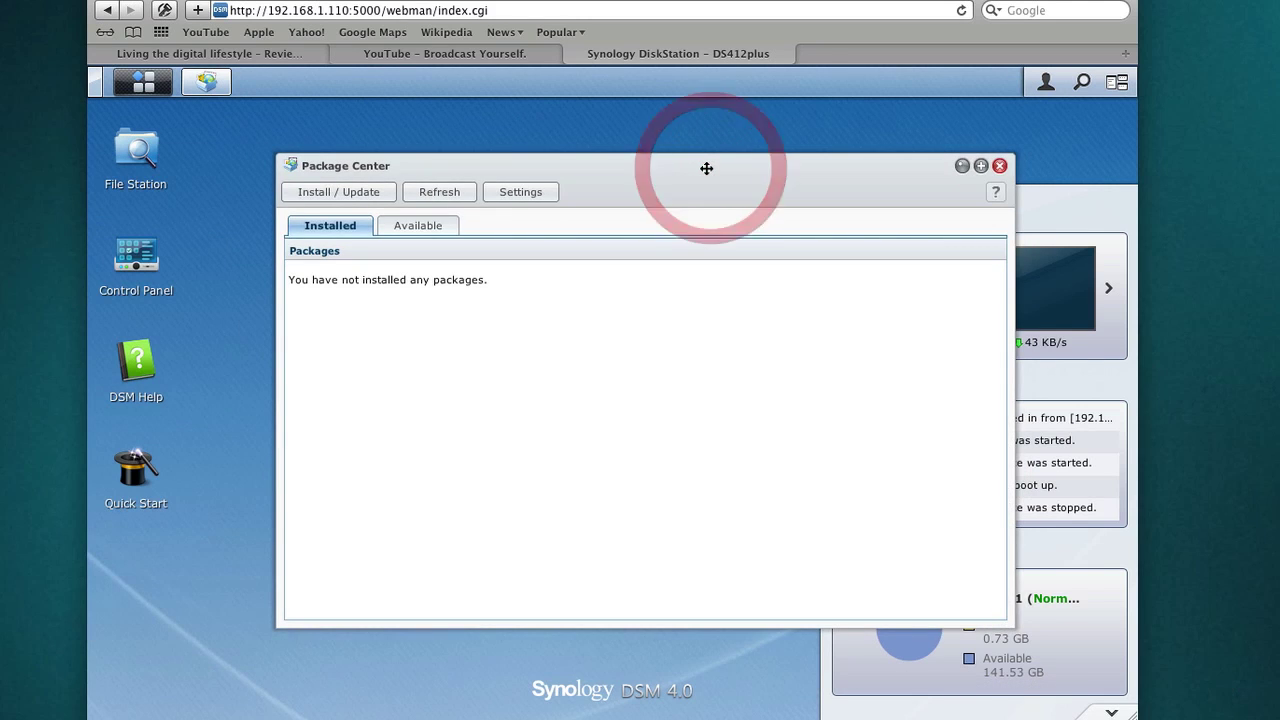
Step: Install the Cloud Station package from the Available tab
left_click(349, 229)
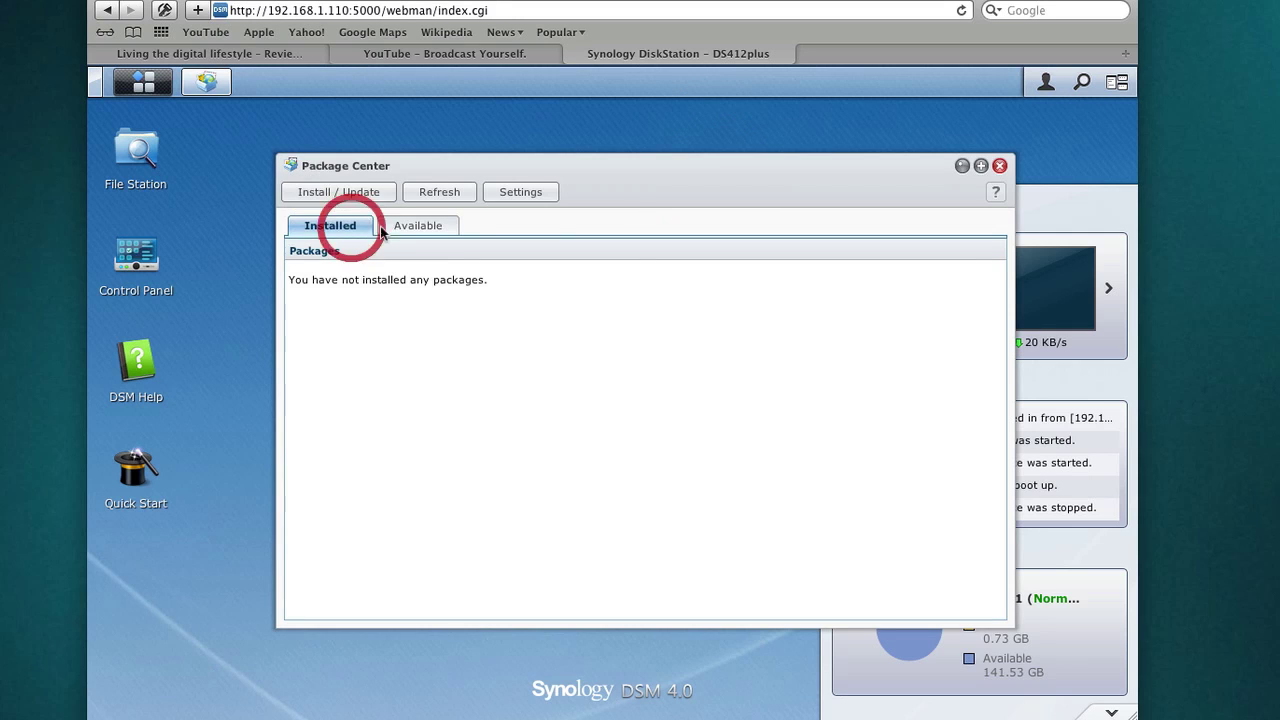
left_click(438, 228)
left_click(440, 445)
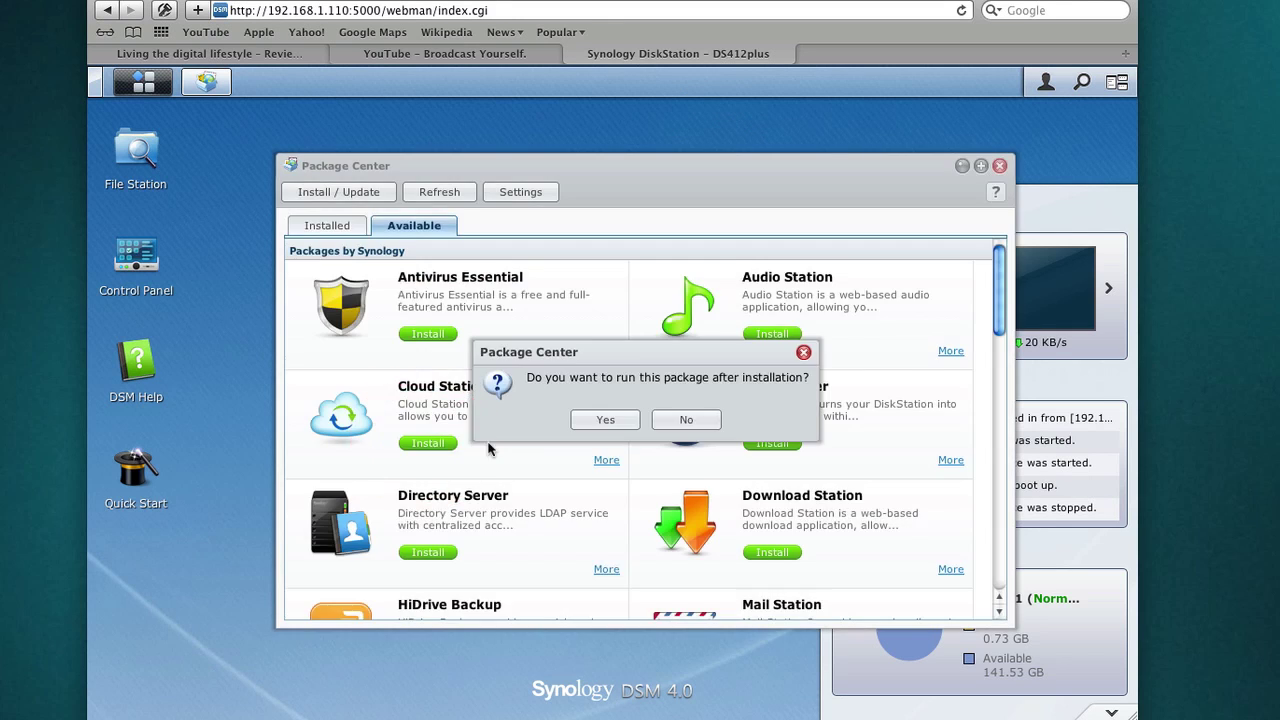
left_click(604, 421)
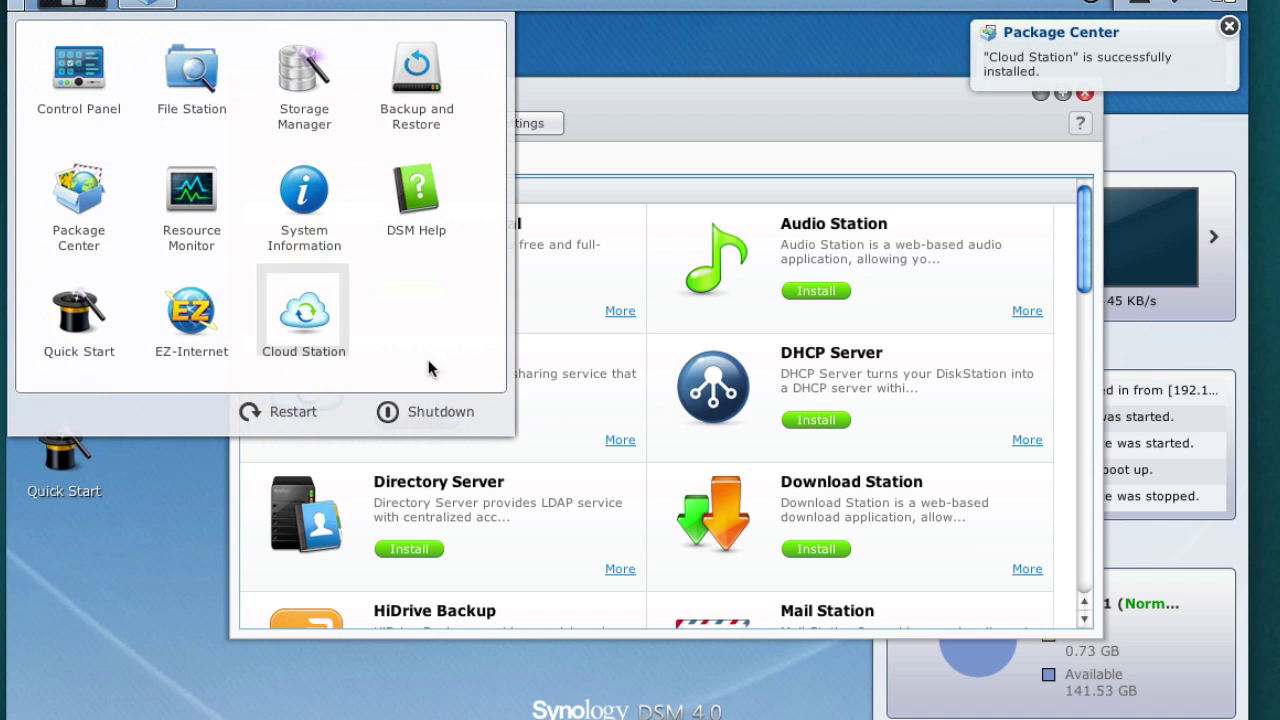
left_click(1225, 30)
Step: Tick Enable Cloud Station in its settings, apply, and agree to enable User Home
left_click(1084, 92)
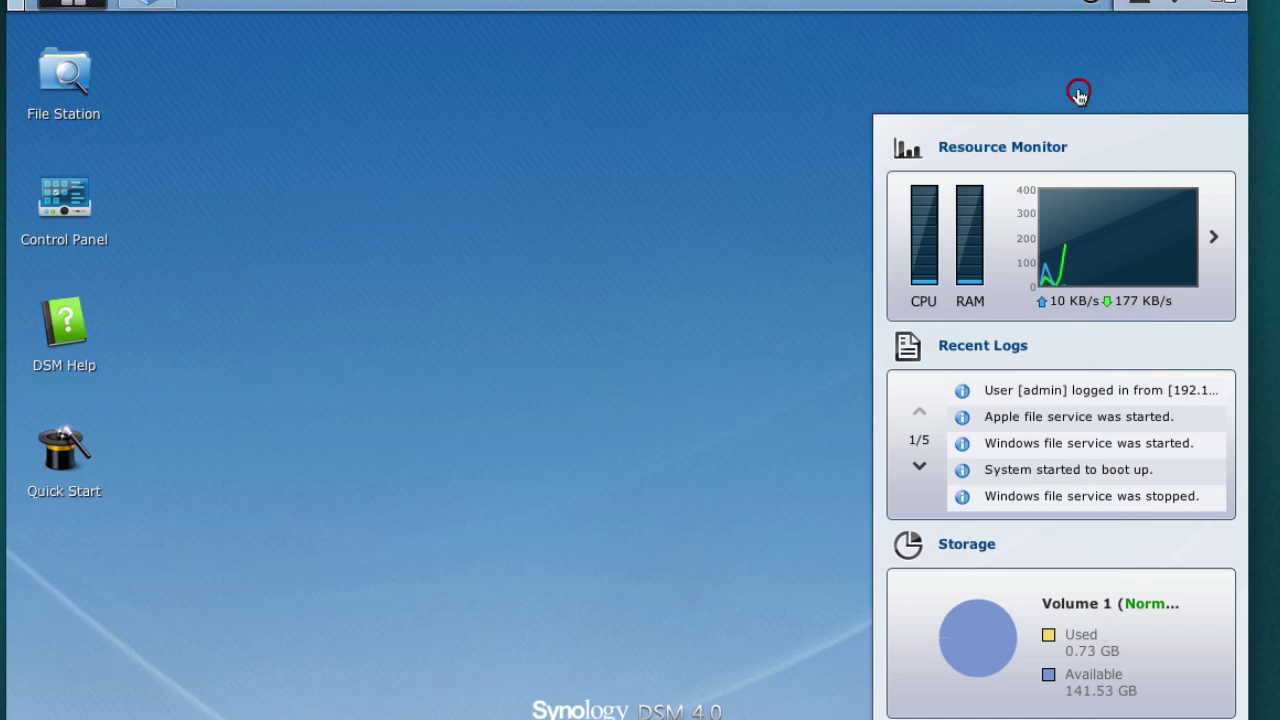
left_click(72, 3)
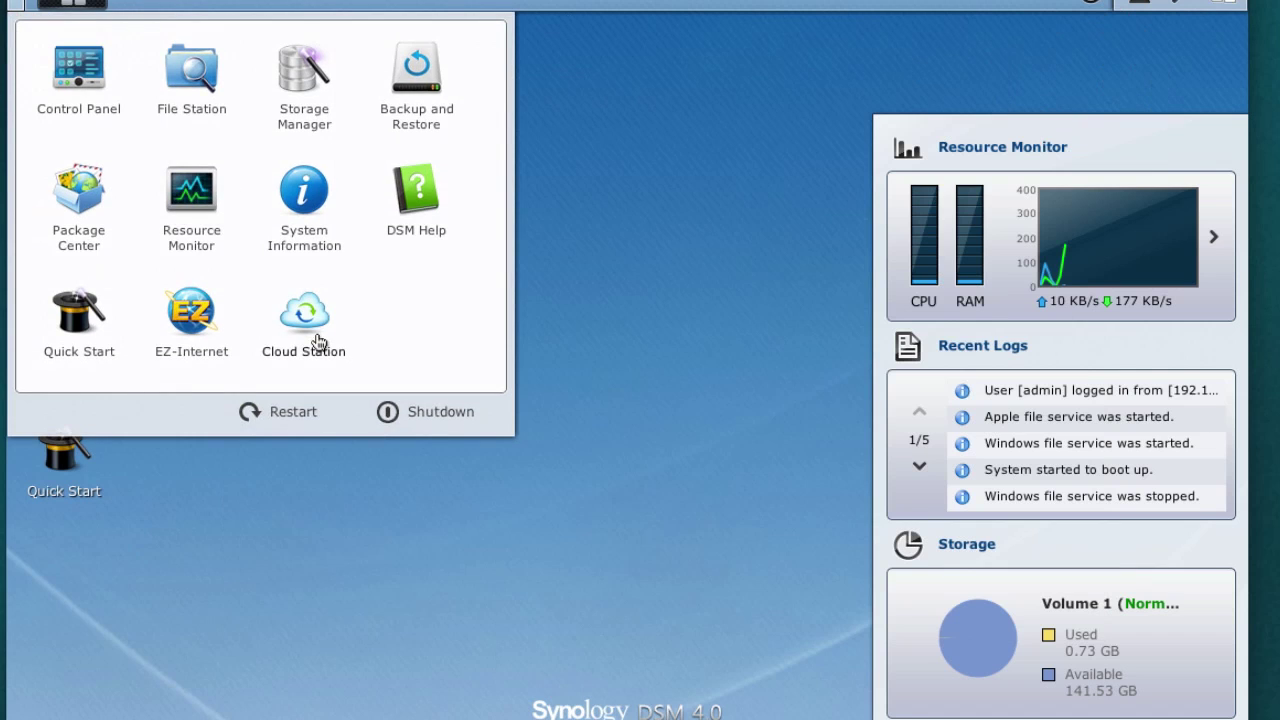
left_click(311, 338)
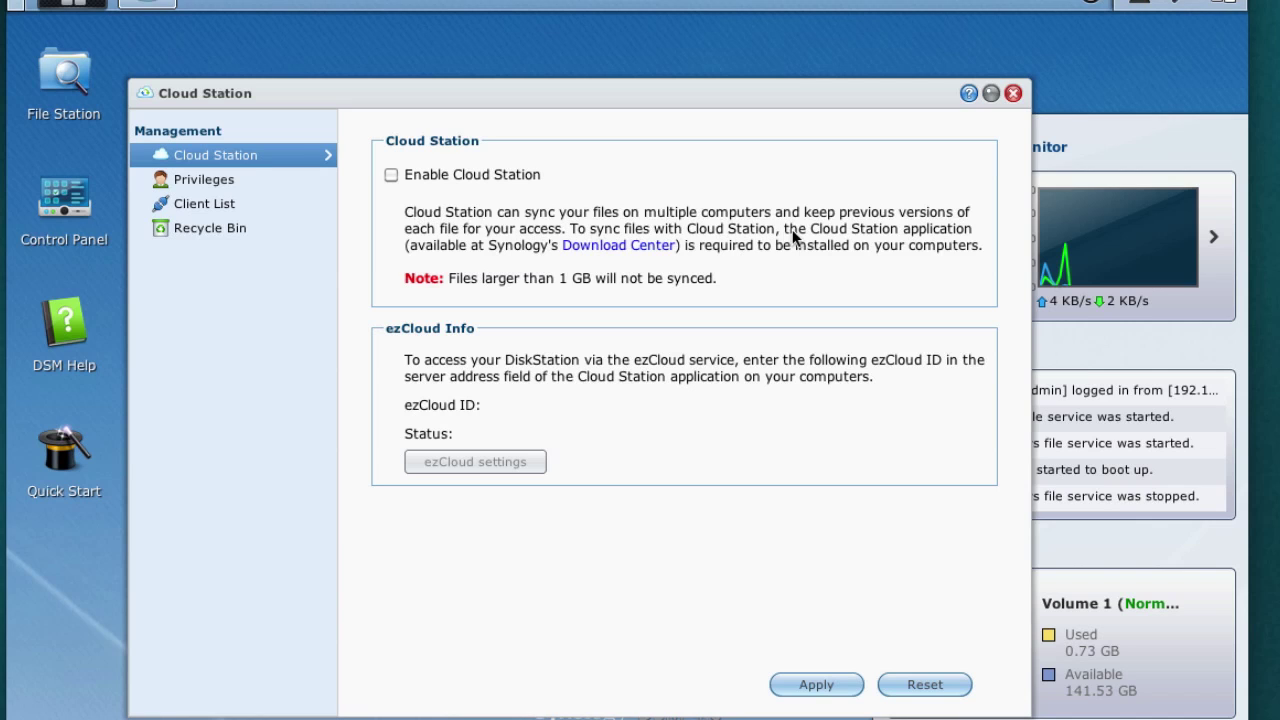
left_click(391, 175)
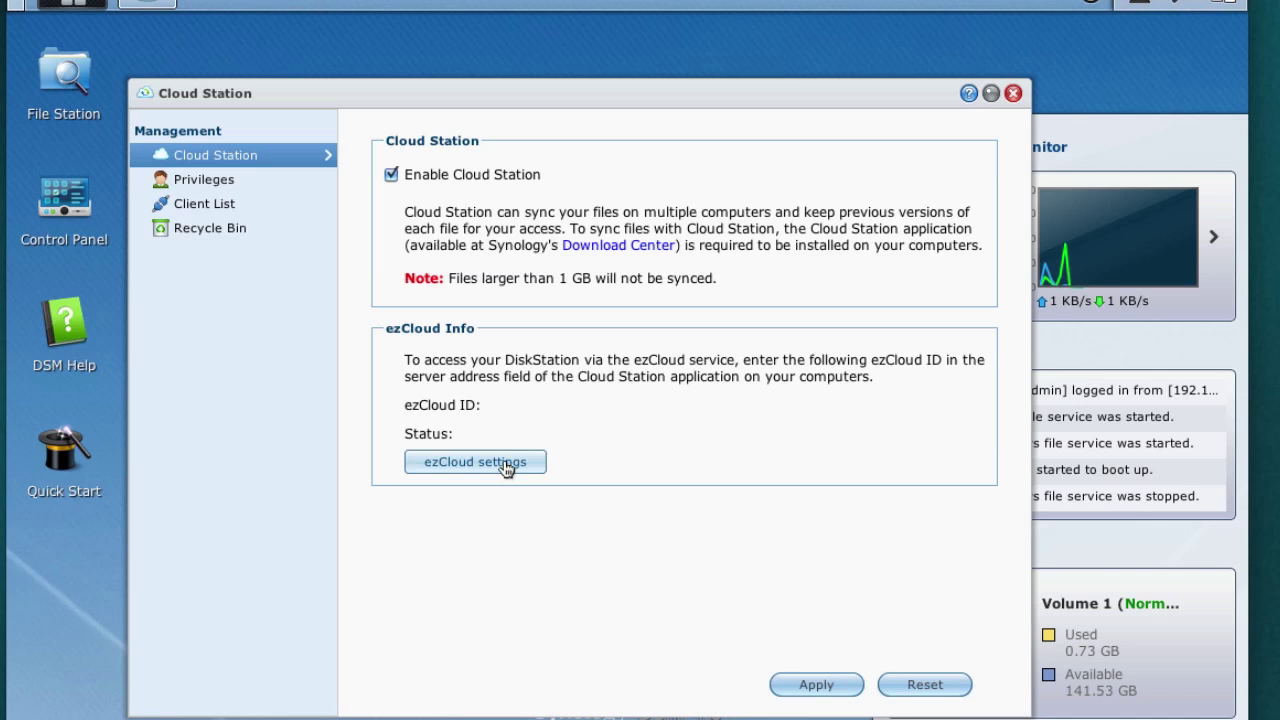
left_click(684, 399)
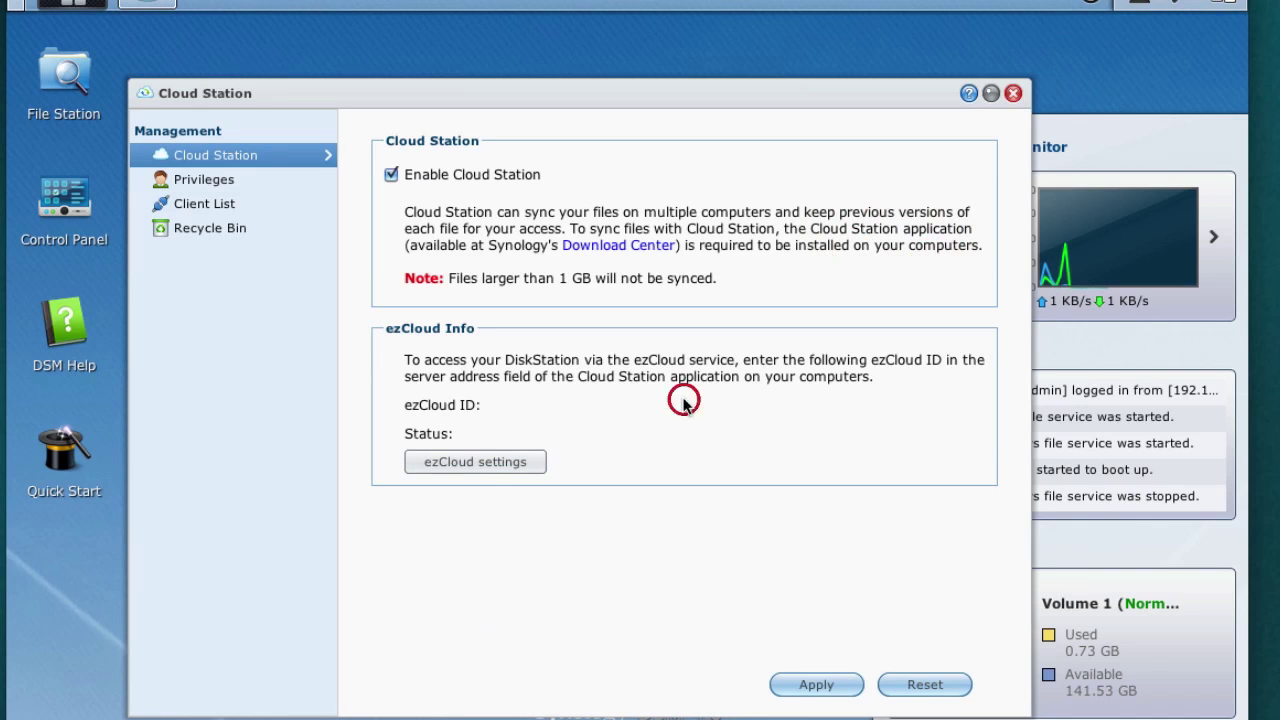
left_click(818, 686)
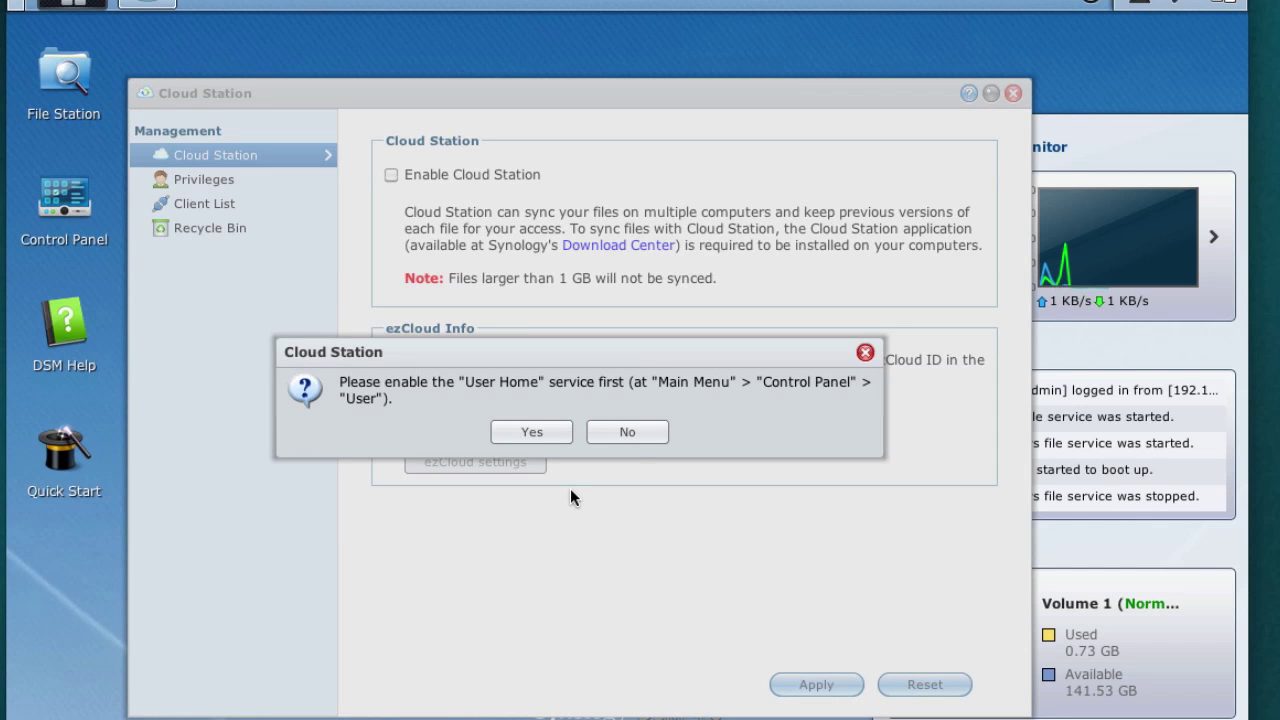
left_click(551, 435)
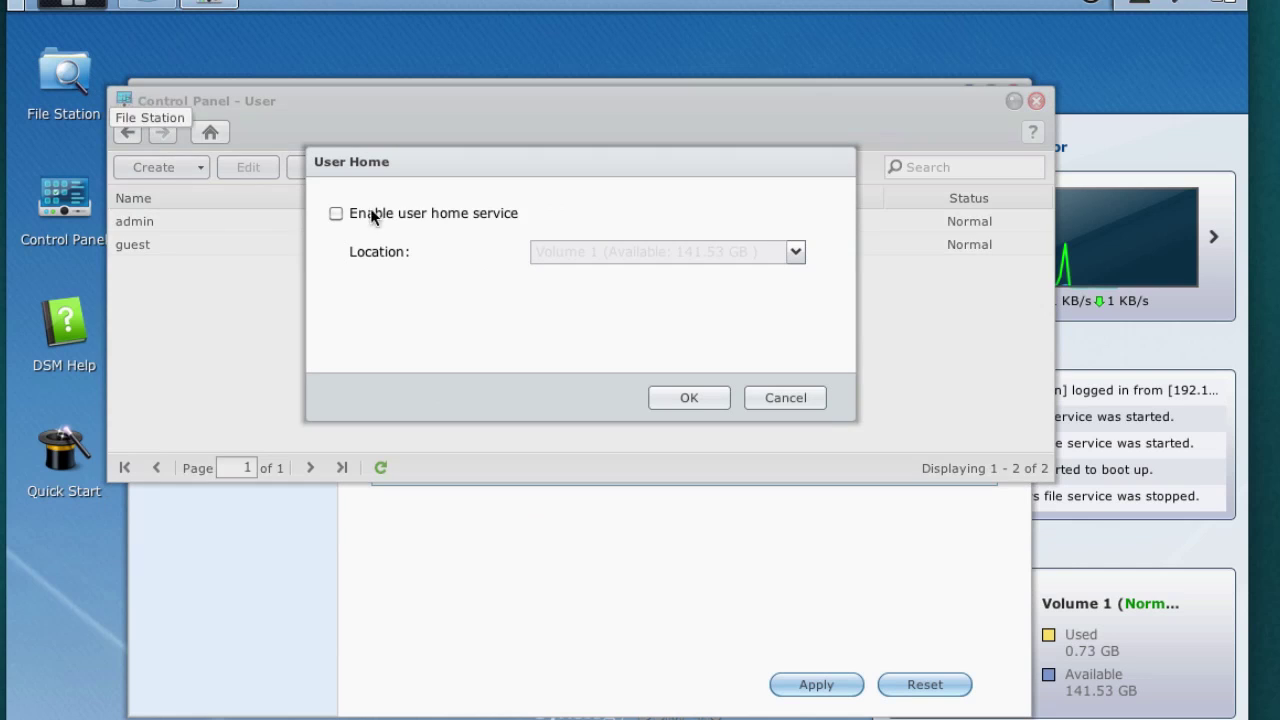
Step: Turn on the user home service on Volume 1, then re-tick Enable Cloud Station
left_click(395, 214)
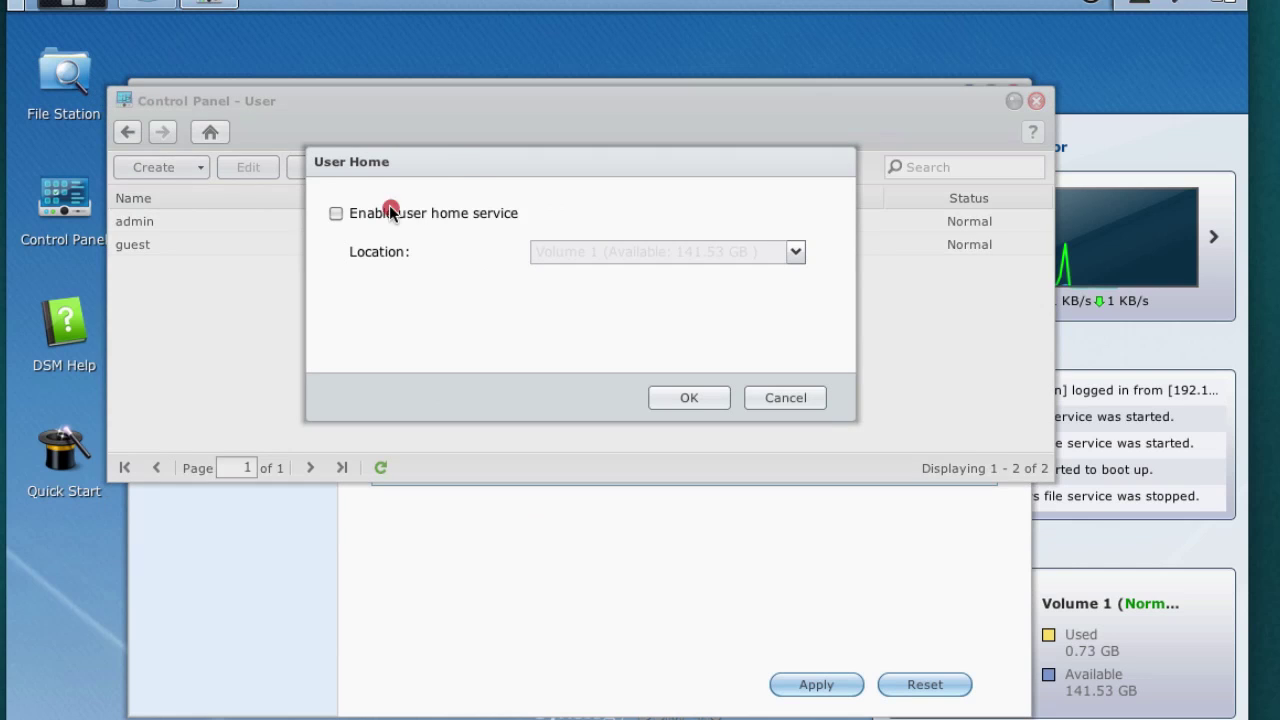
left_click(680, 400)
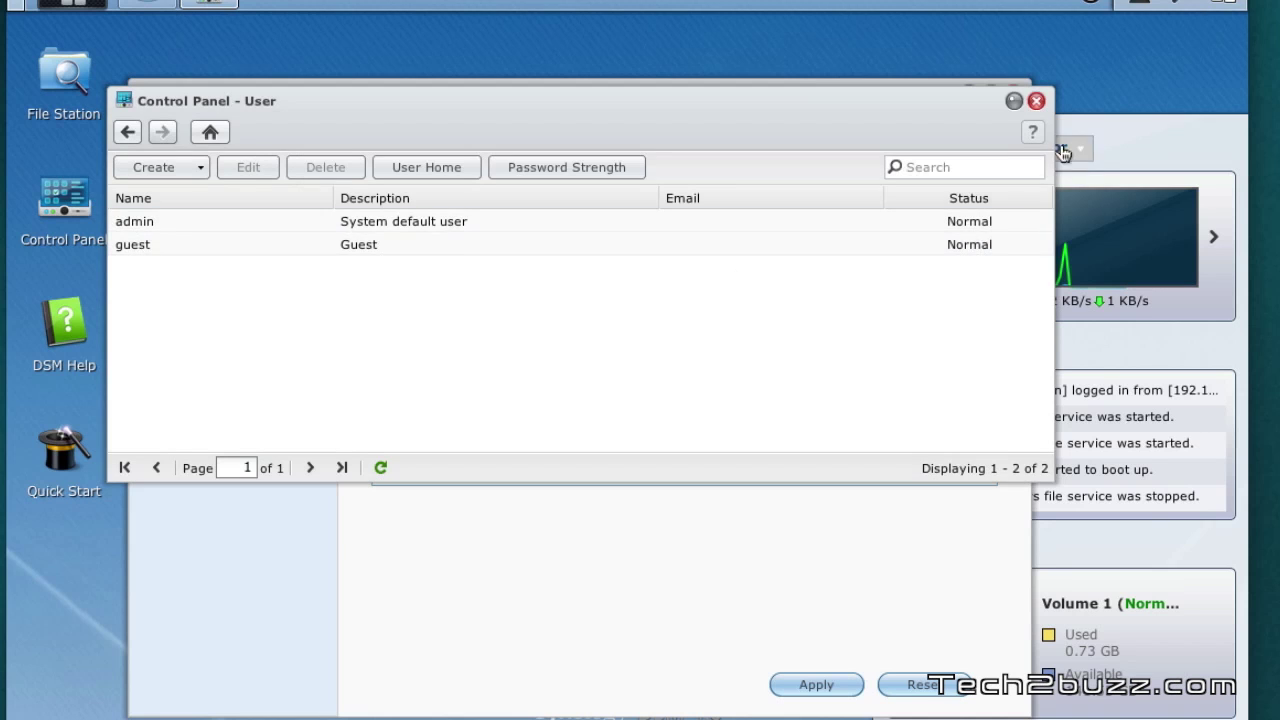
left_click(1037, 102)
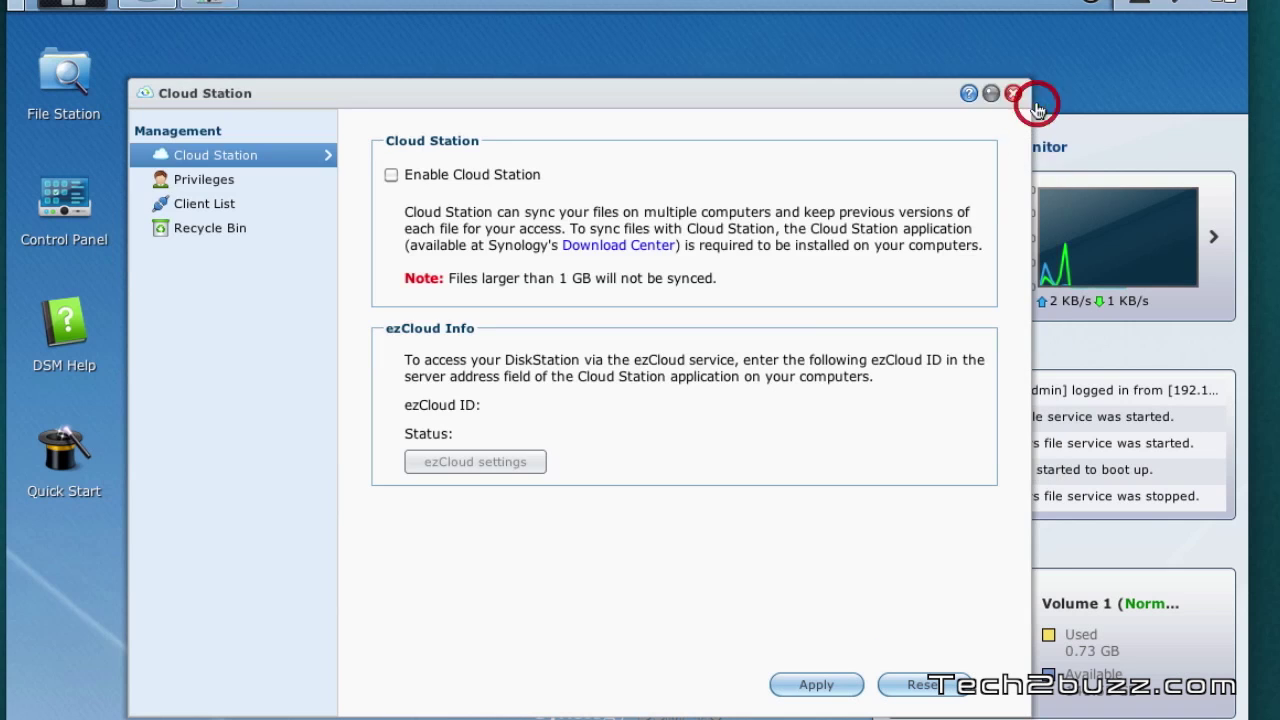
left_click(391, 175)
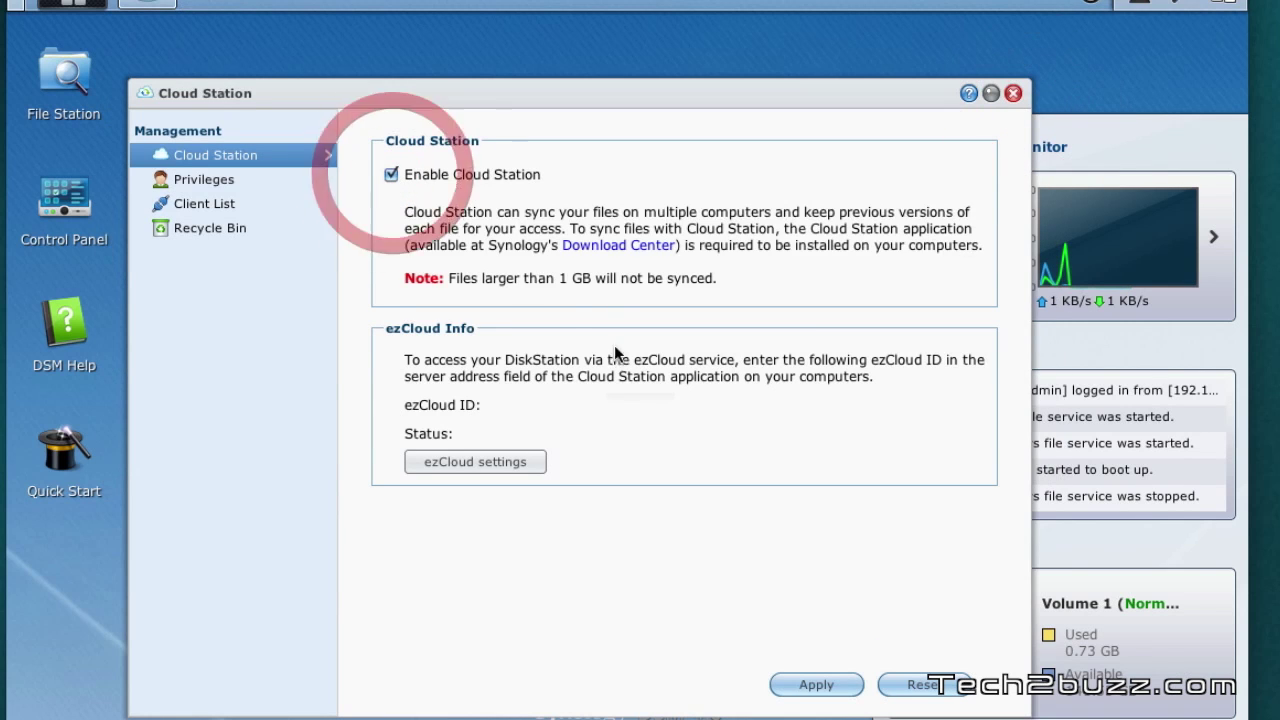
Step: Apply Cloud Station enablement, register ezCloud and apply its settings until Connected
left_click(822, 682)
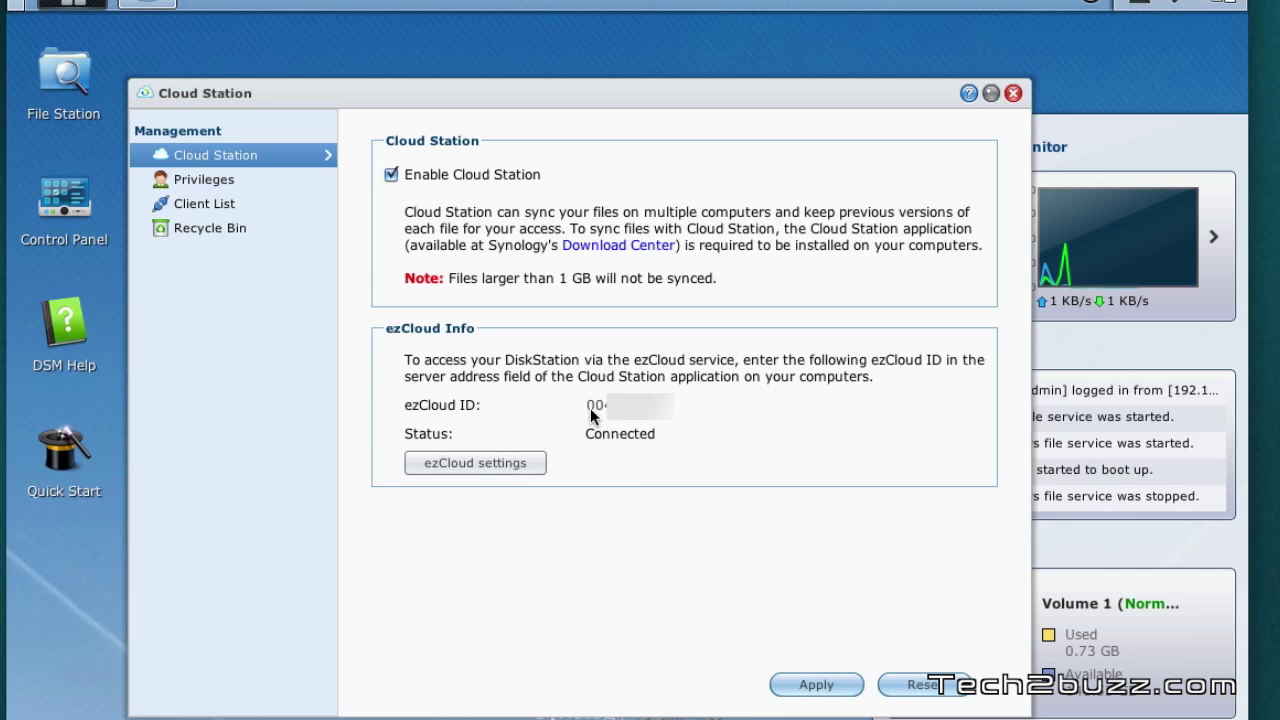
left_click_drag(588, 406, 617, 406)
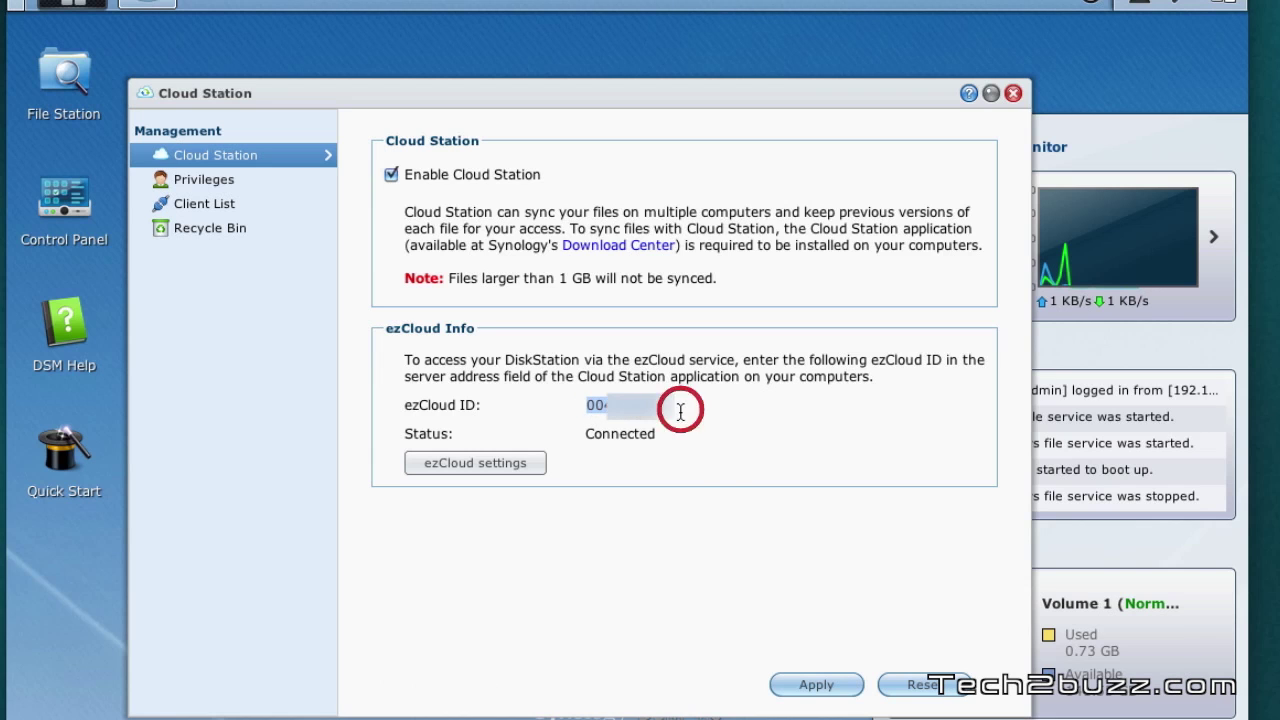
left_click(446, 464)
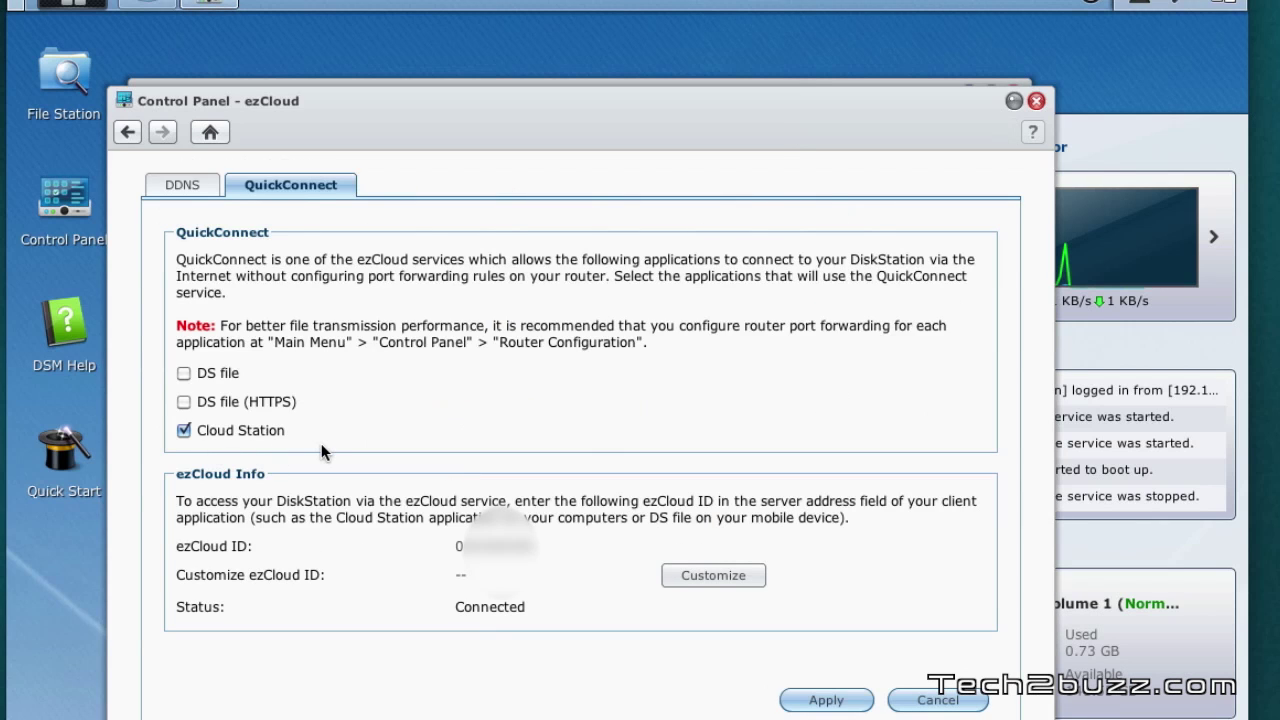
key("Return")
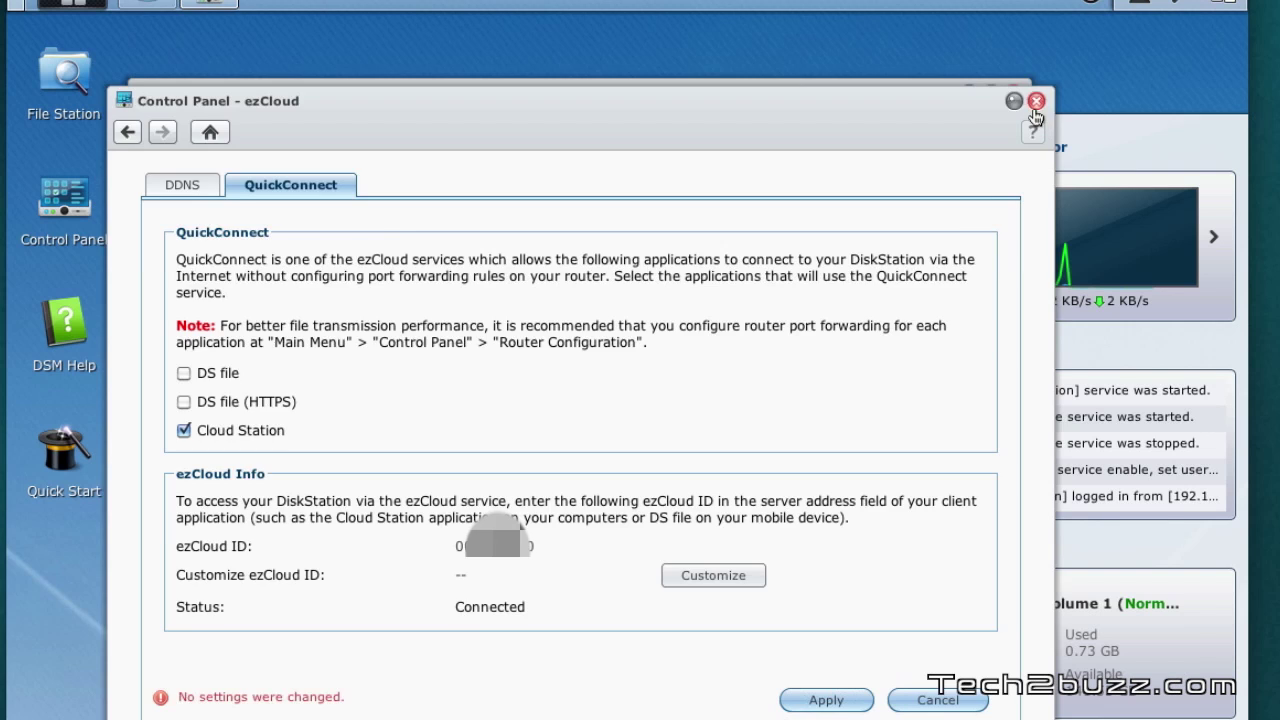
left_click(1036, 102)
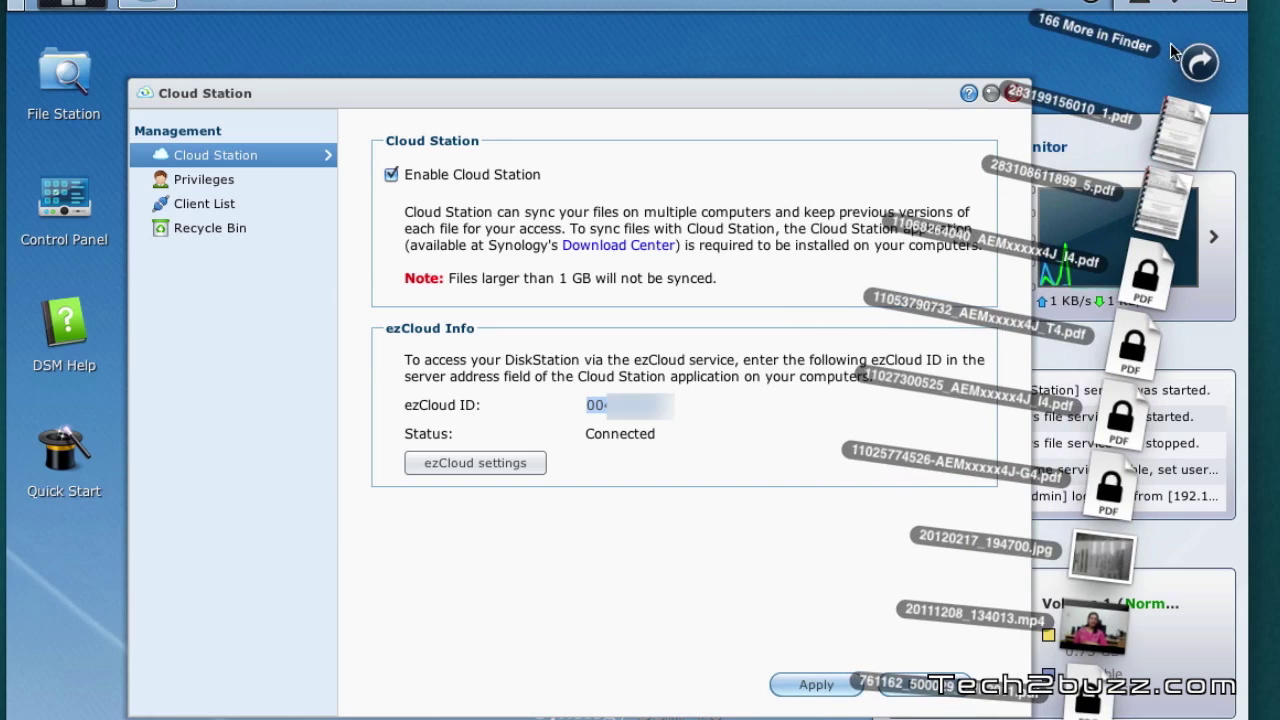
left_click(1203, 63)
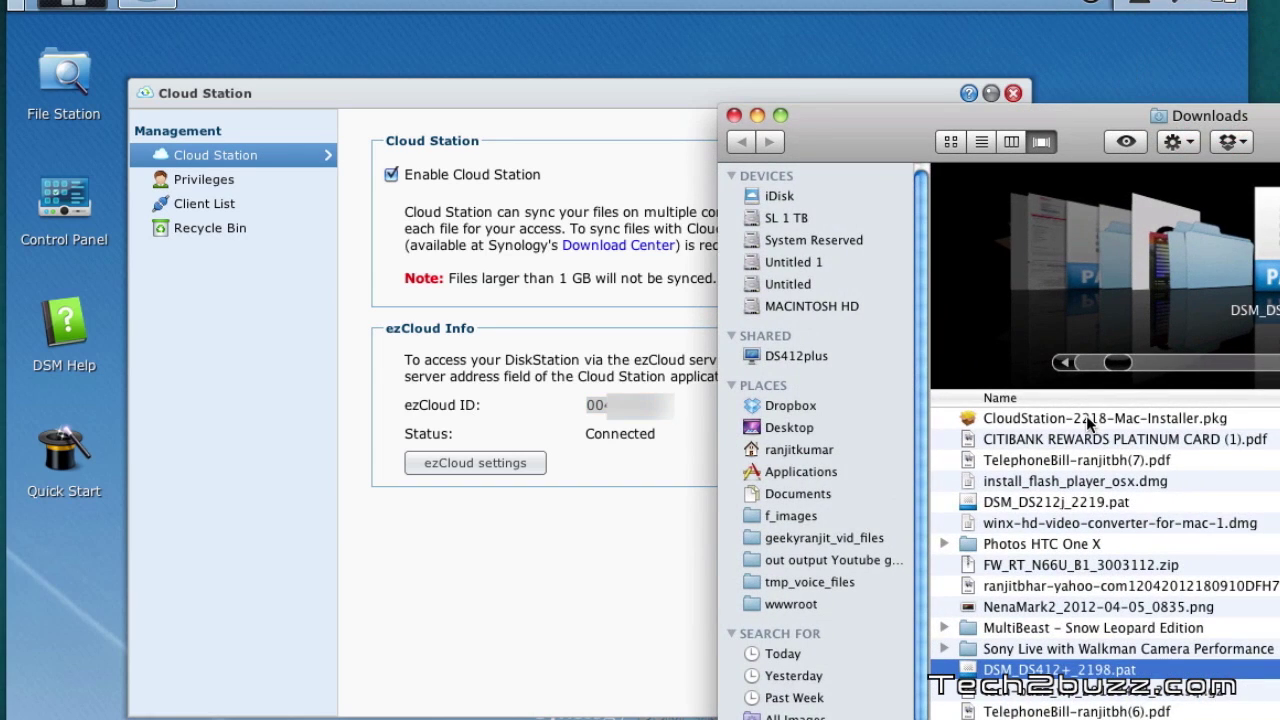
Step: Install the Cloud Station Mac client from CloudStation-Mac-Installer.pkg
double_click(1092, 418)
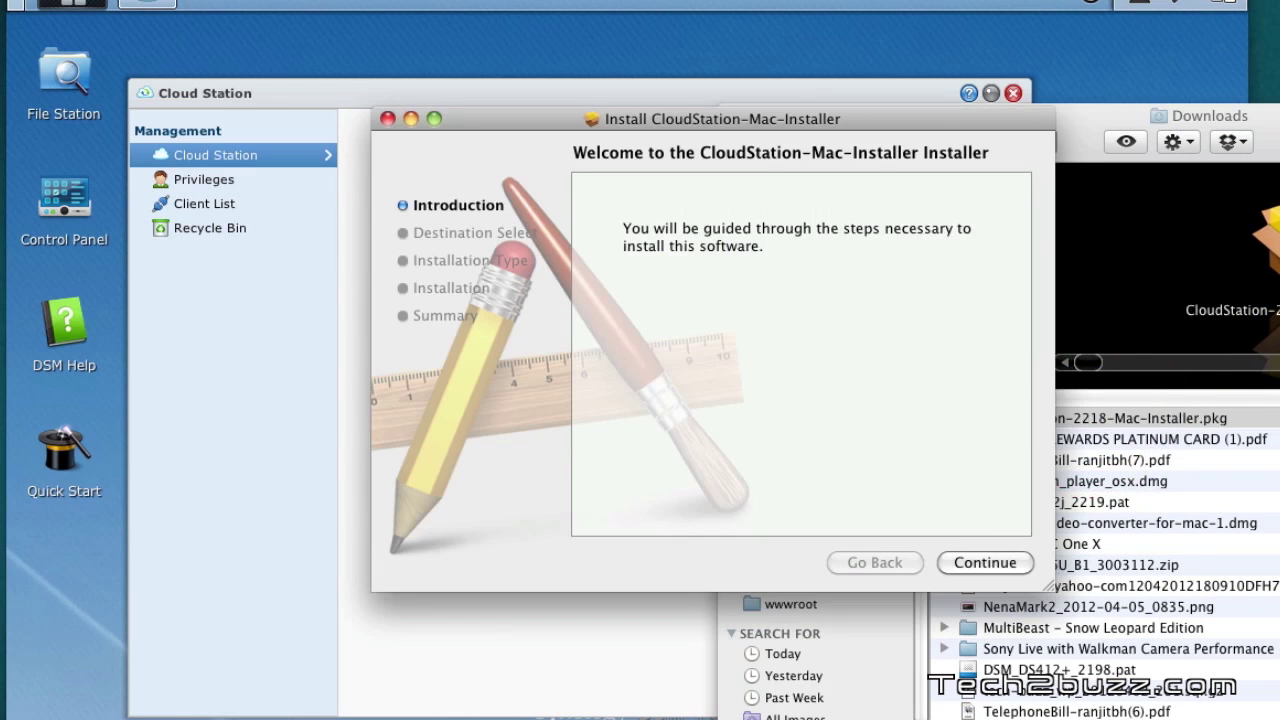
left_click(1257, 194)
left_click(737, 114)
left_click(767, 347)
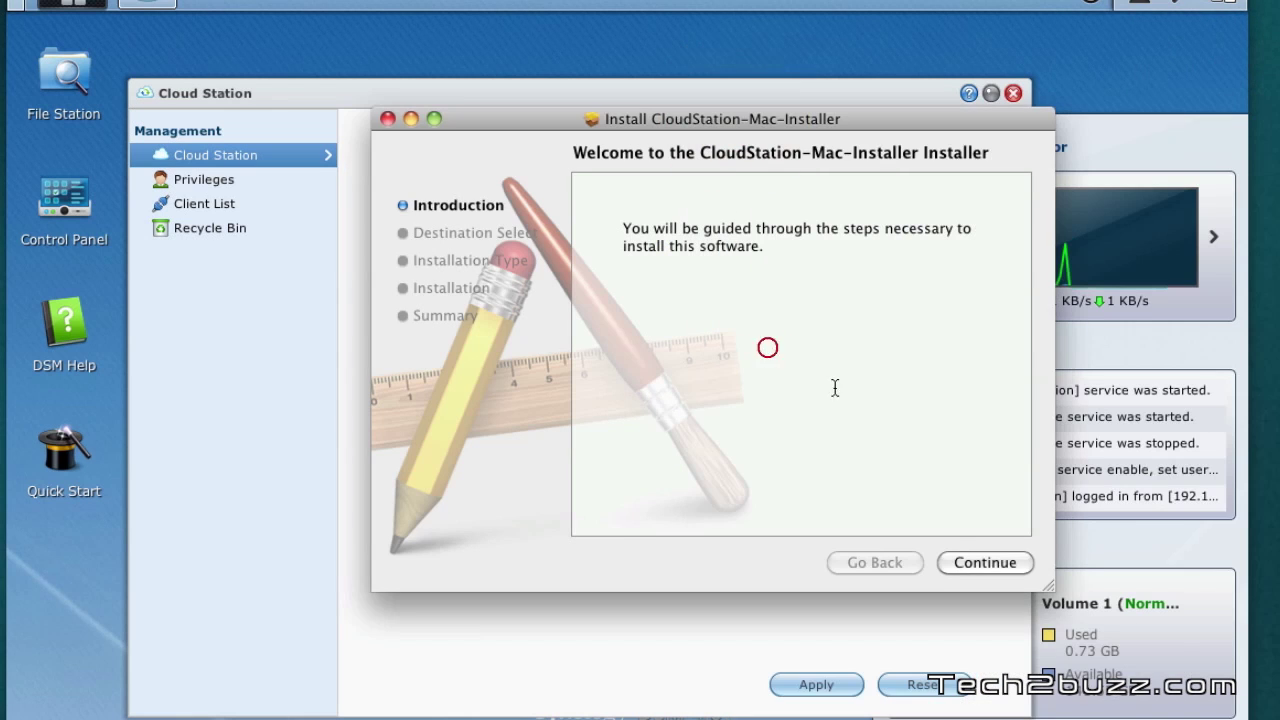
left_click(974, 563)
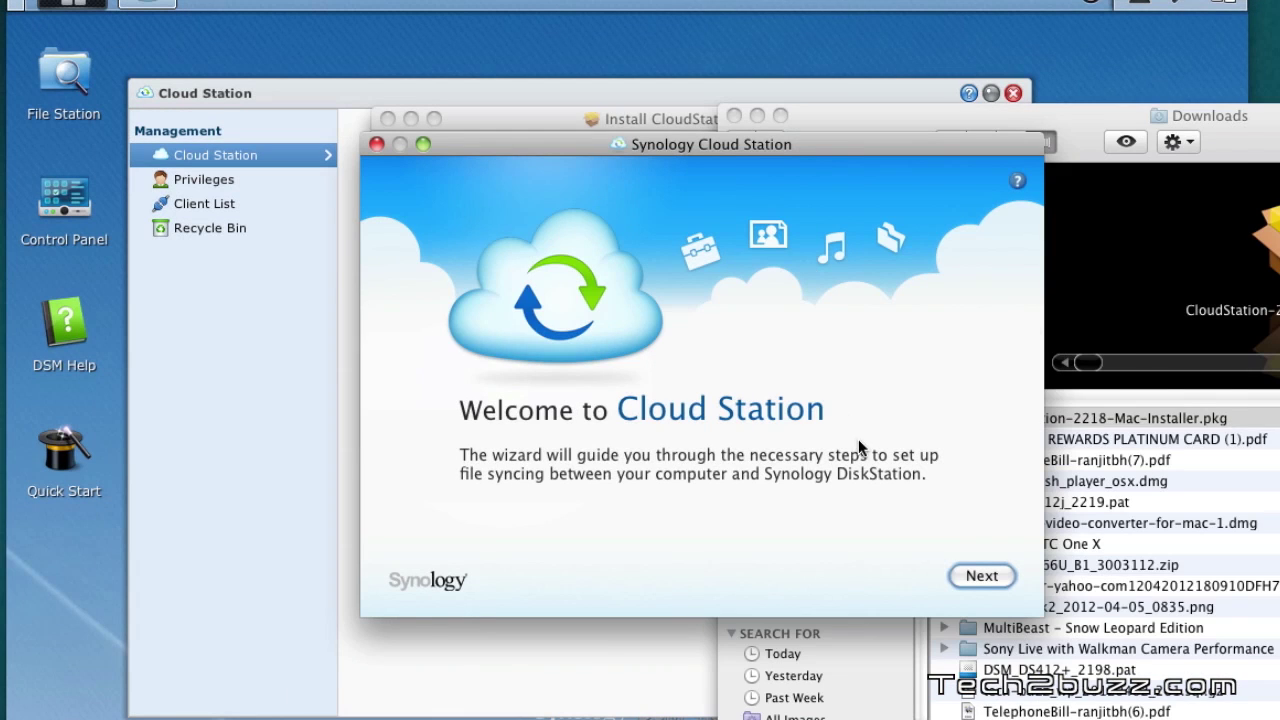
left_click(1248, 117)
Step: Advance the setup wizard to DiskStation sign-in and select DSM's ezCloud ID
left_click(736, 115)
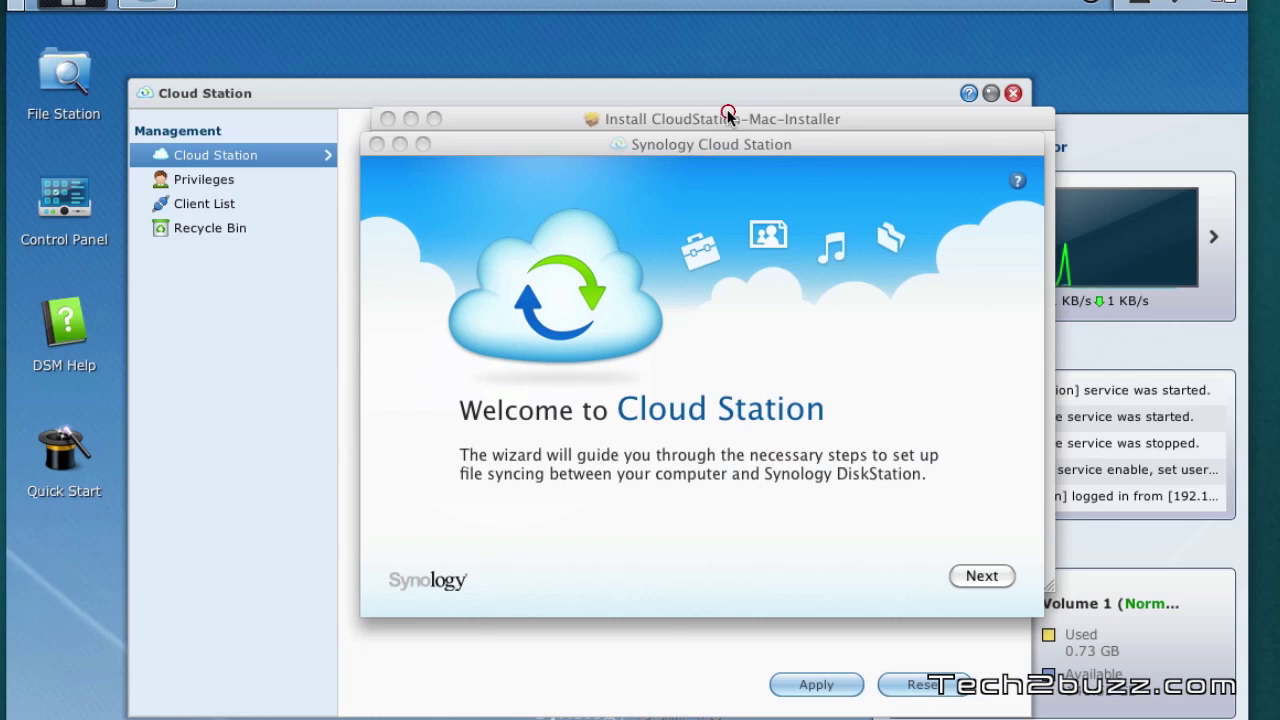
left_click(686, 144)
left_click_drag(640, 144, 551, 43)
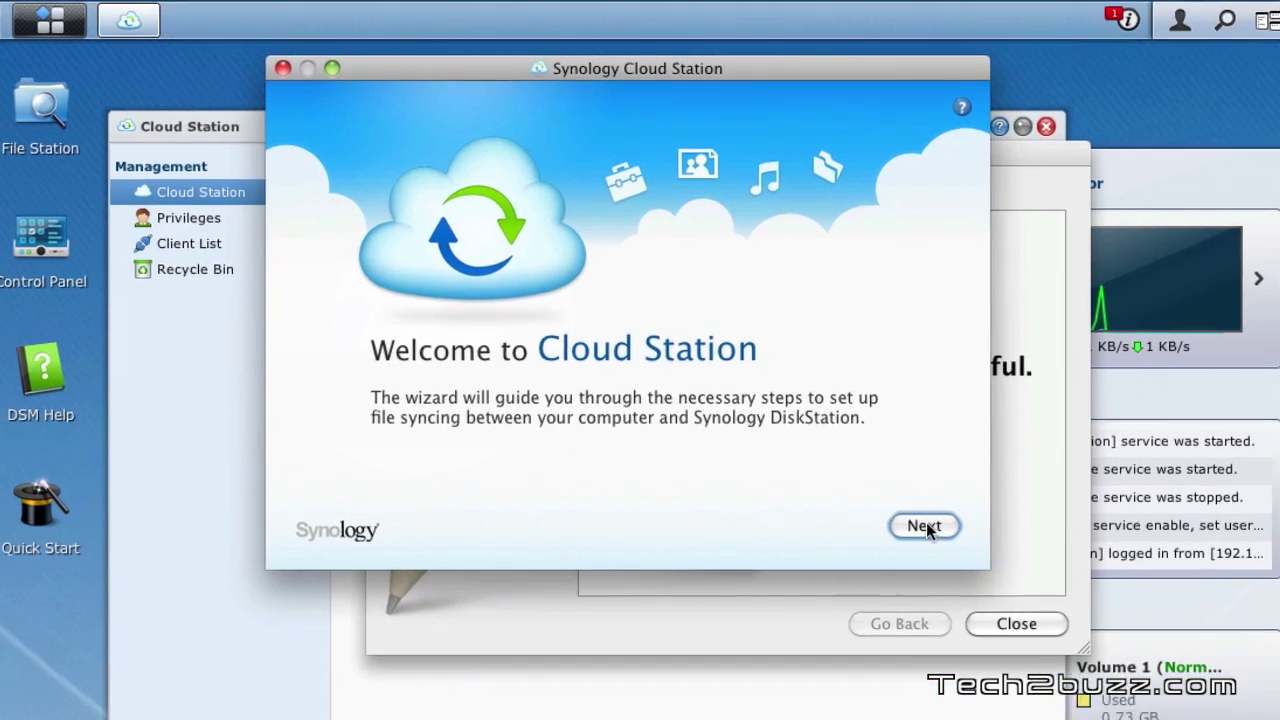
left_click(924, 525)
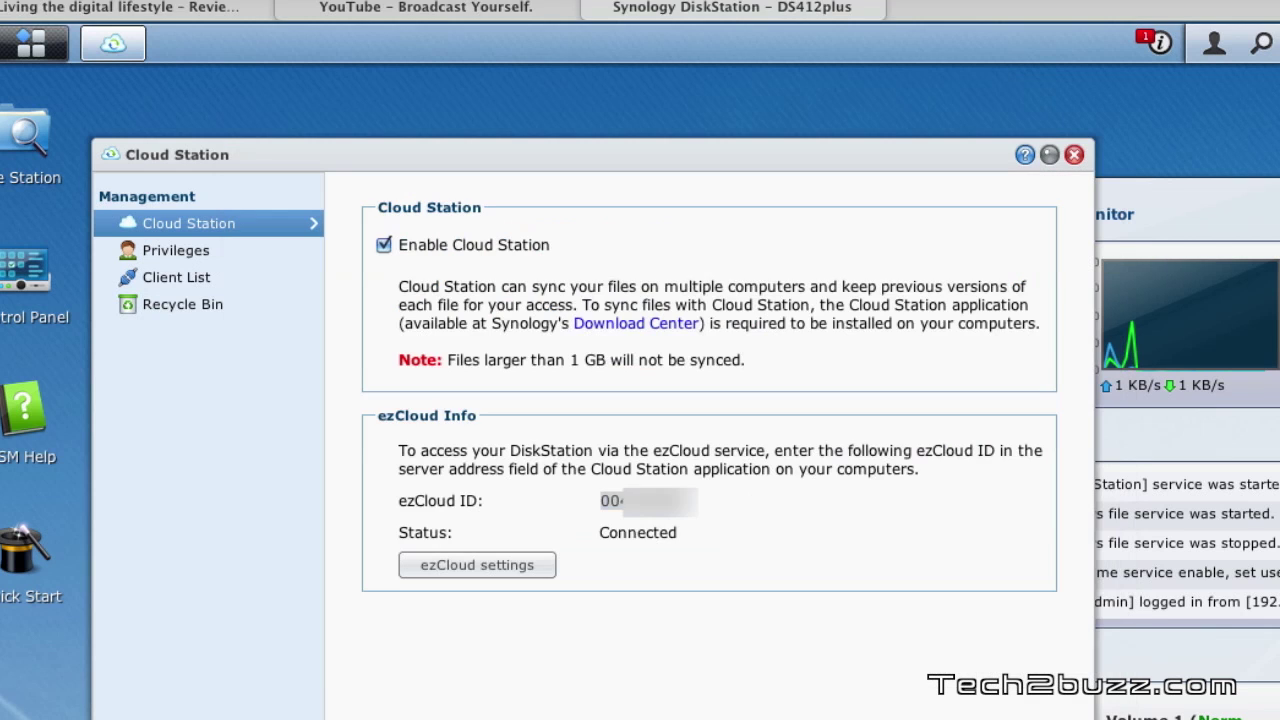
left_click_drag(697, 500, 597, 518)
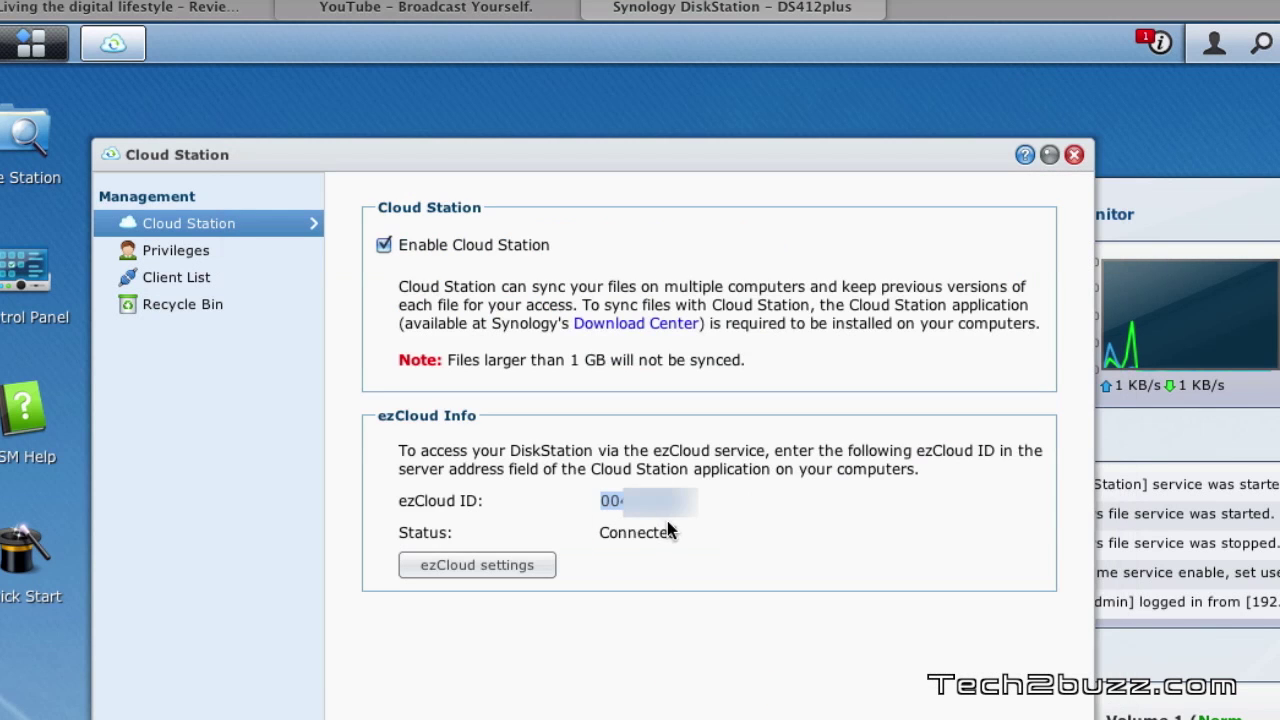
key("super+Tab")
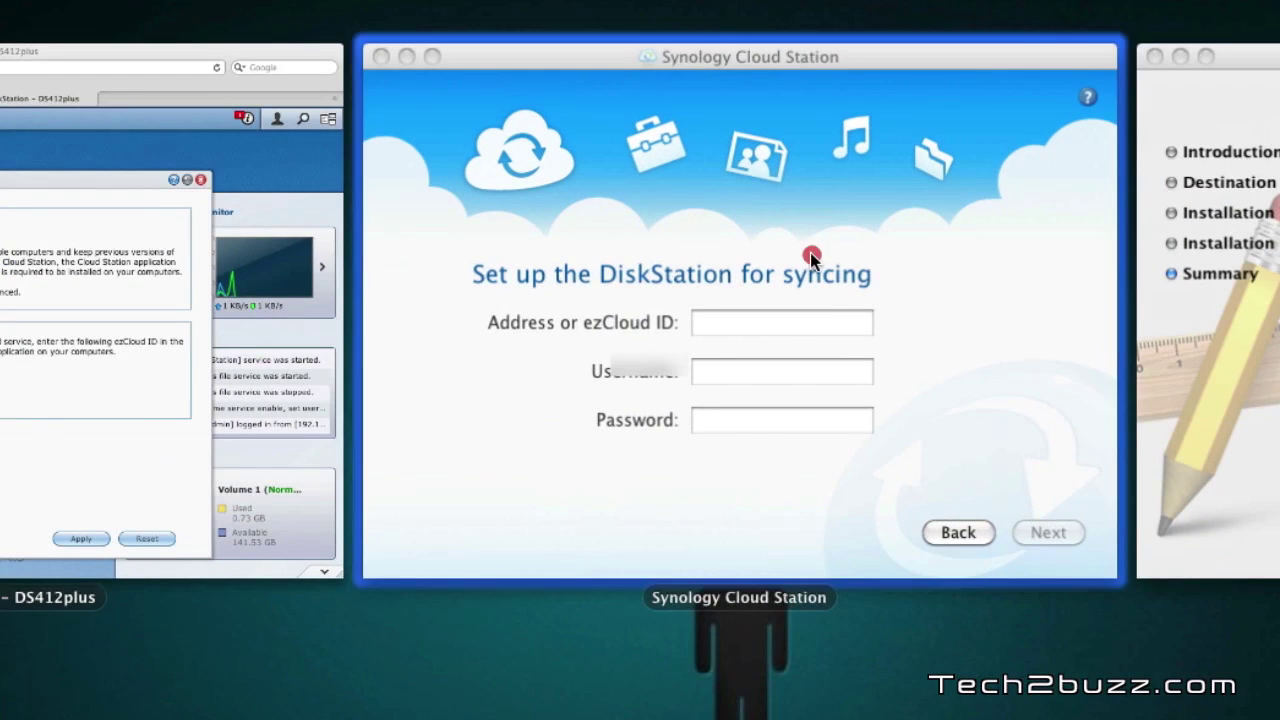
Step: Connect the wizard to the DiskStation using the pasted ezCloud ID and admin credentials
left_click(810, 252)
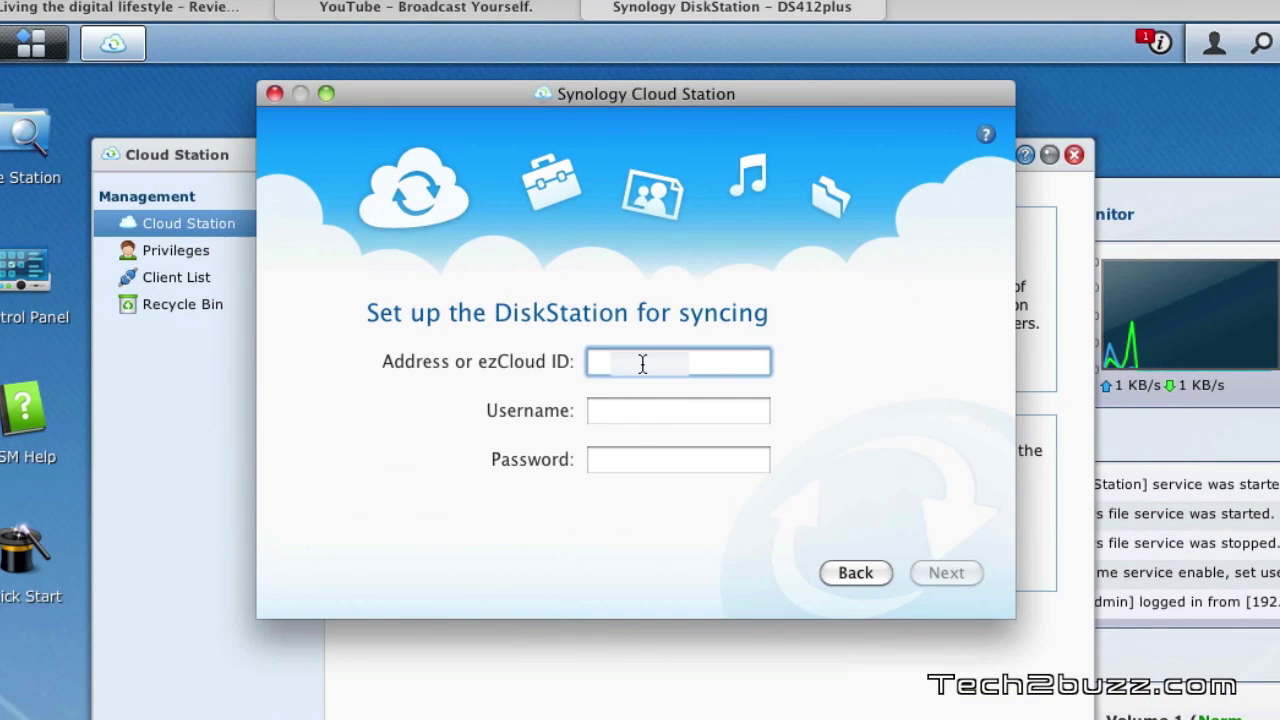
key("super+v")
left_click(650, 410)
type("a")
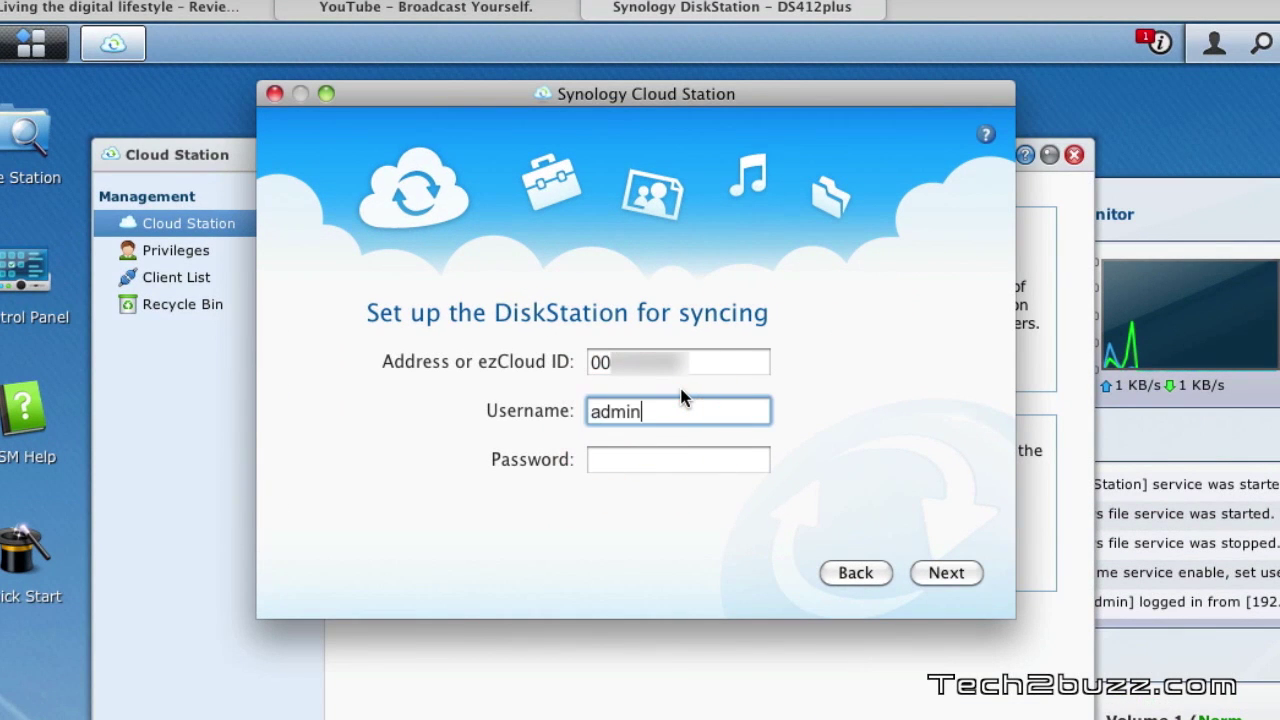
key("Tab")
type("••••••••")
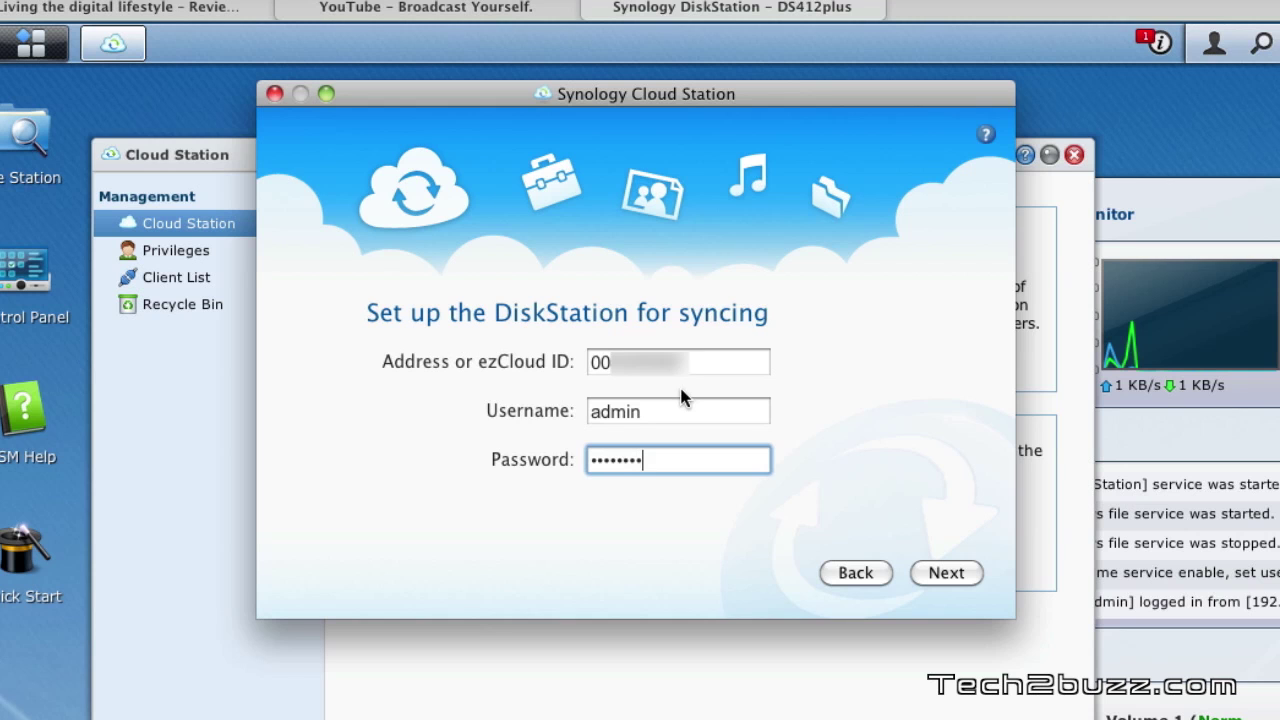
left_click(943, 575)
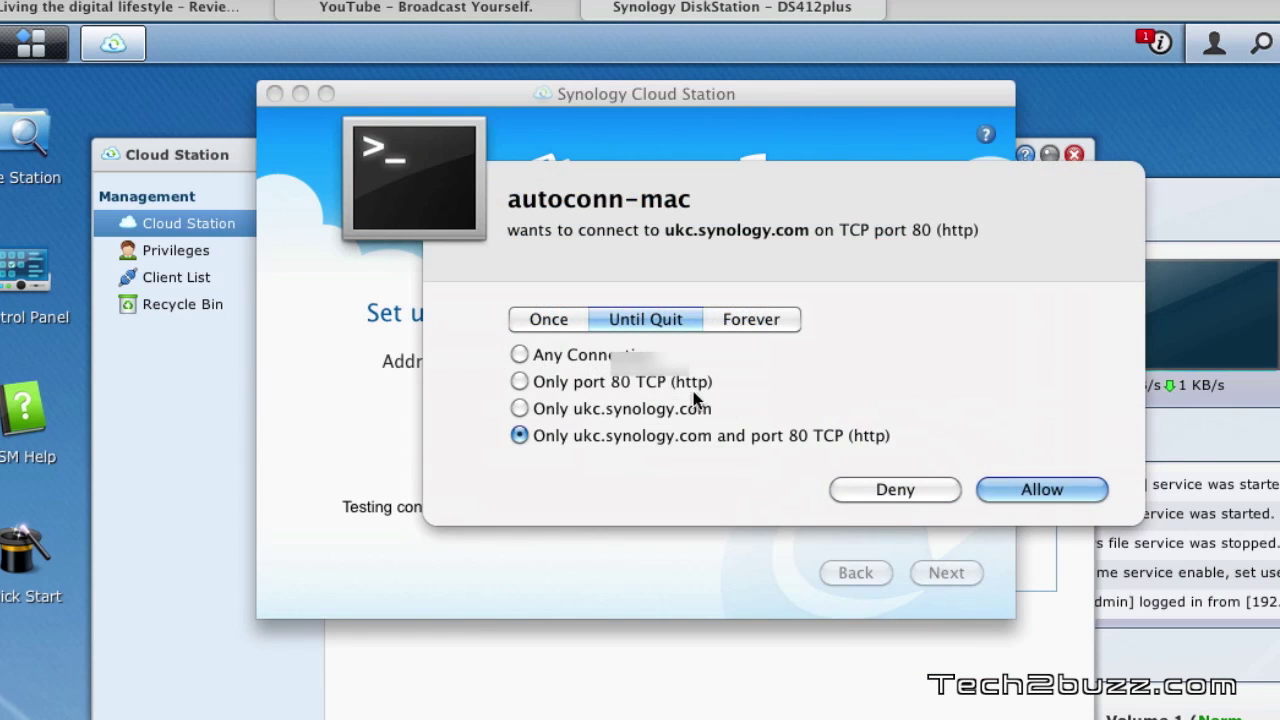
Step: Allow the client network access Forever for Any Connection and accept the default sync folder
left_click(751, 319)
left_click(519, 354)
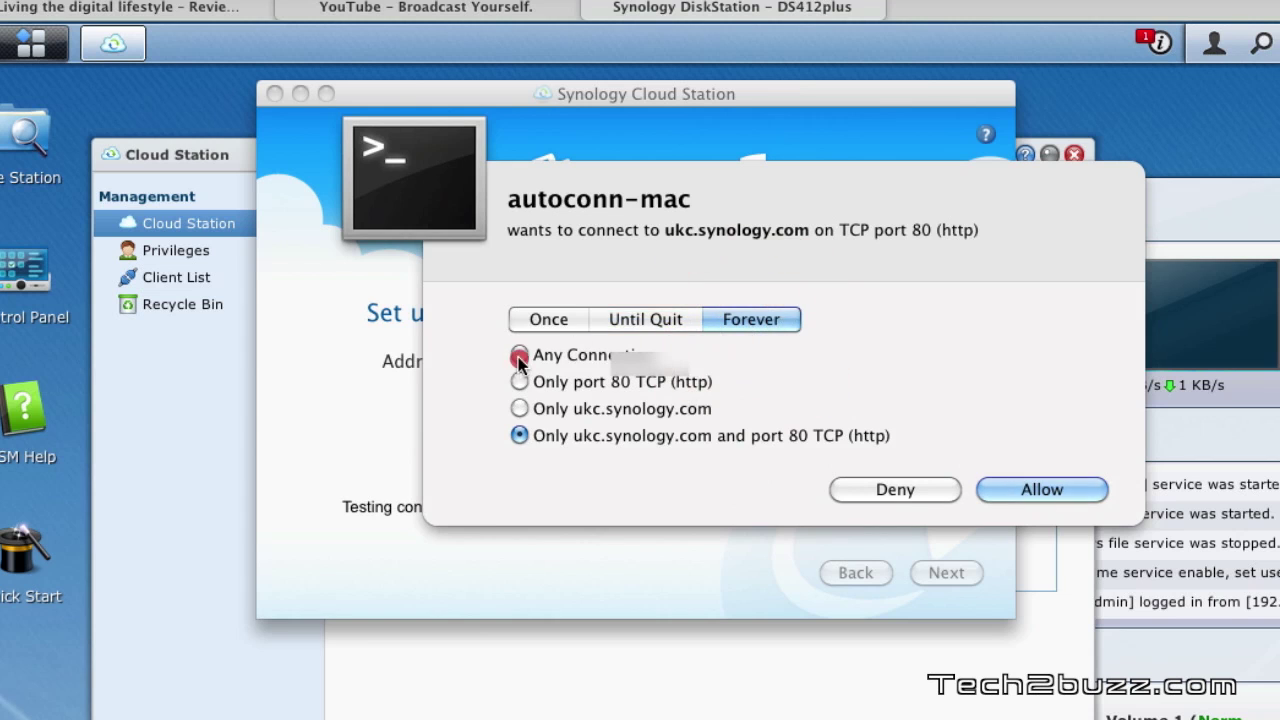
left_click(1003, 483)
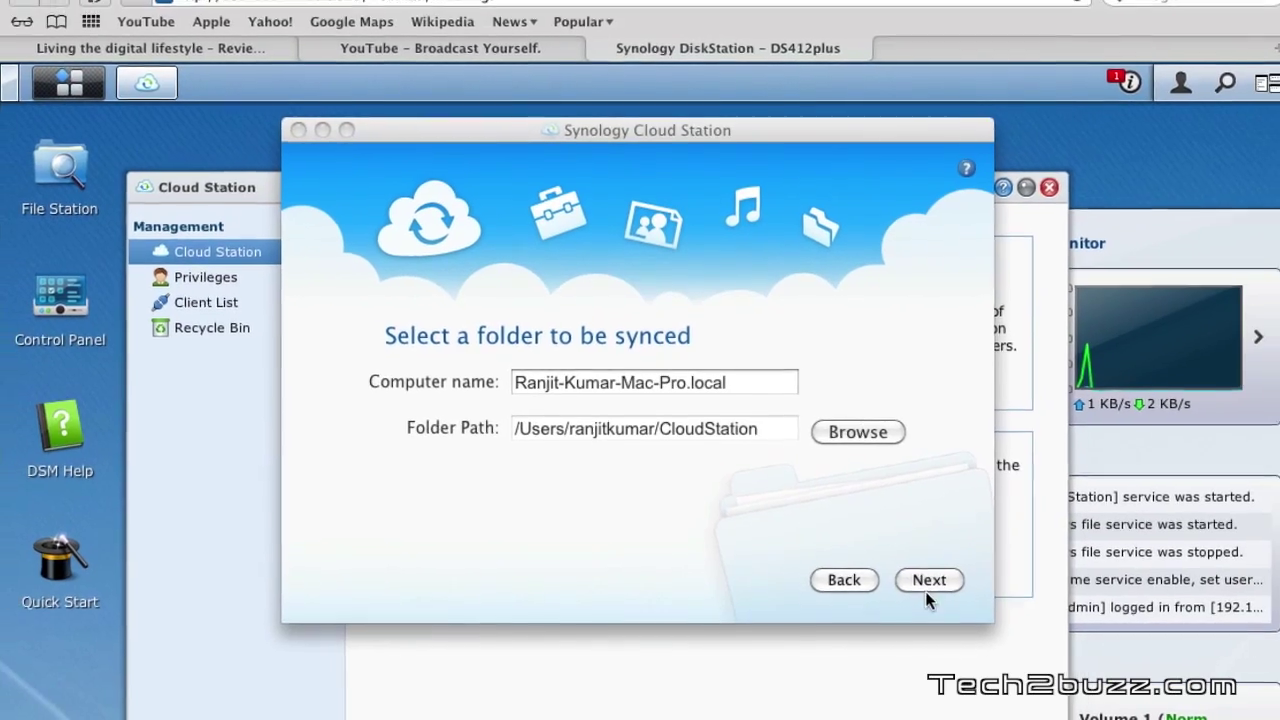
left_click(925, 590)
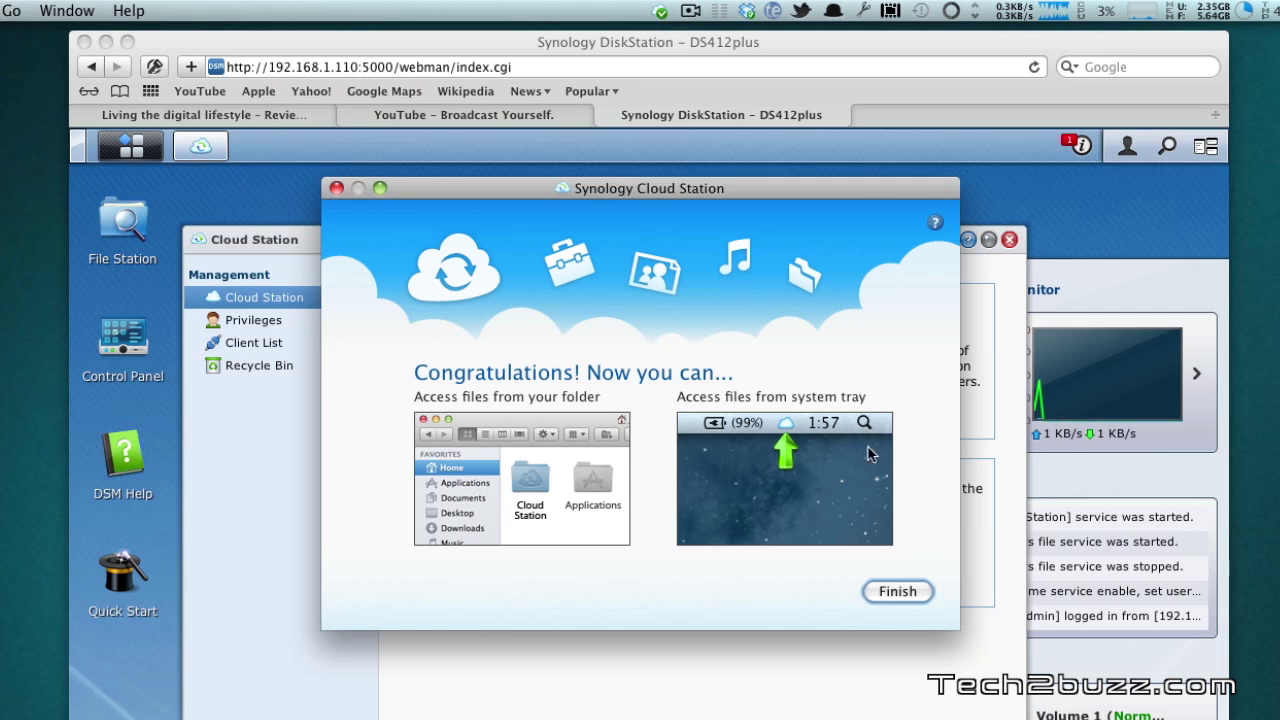
Step: Finish setup and open the CloudStation sync folder from the menu-bar icon
left_click(912, 588)
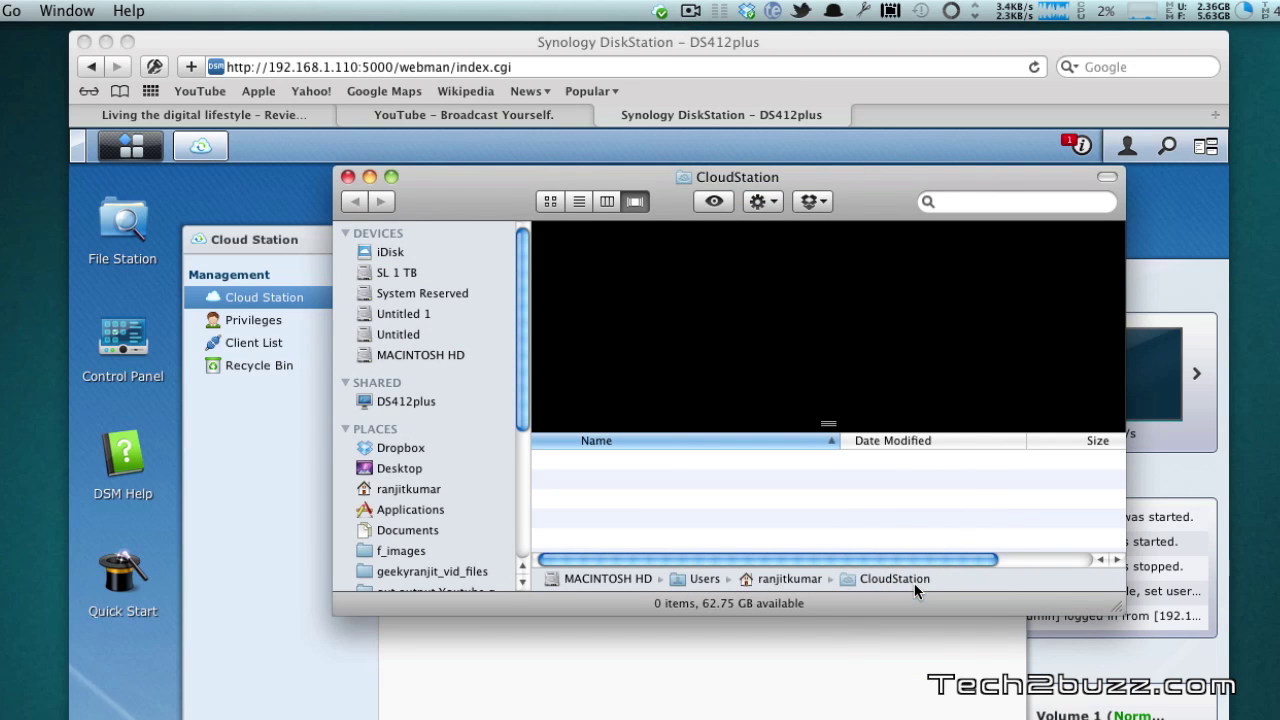
left_click_drag(1116, 606, 1279, 719)
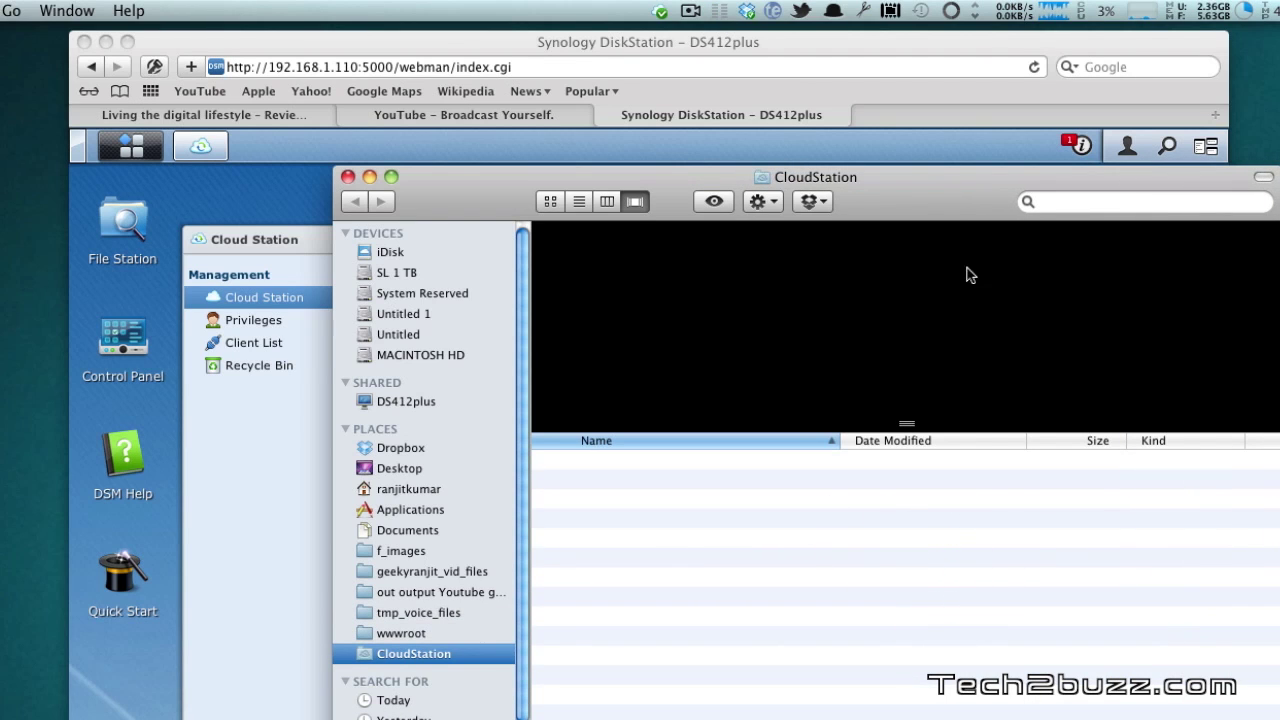
left_click_drag(902, 184, 922, 146)
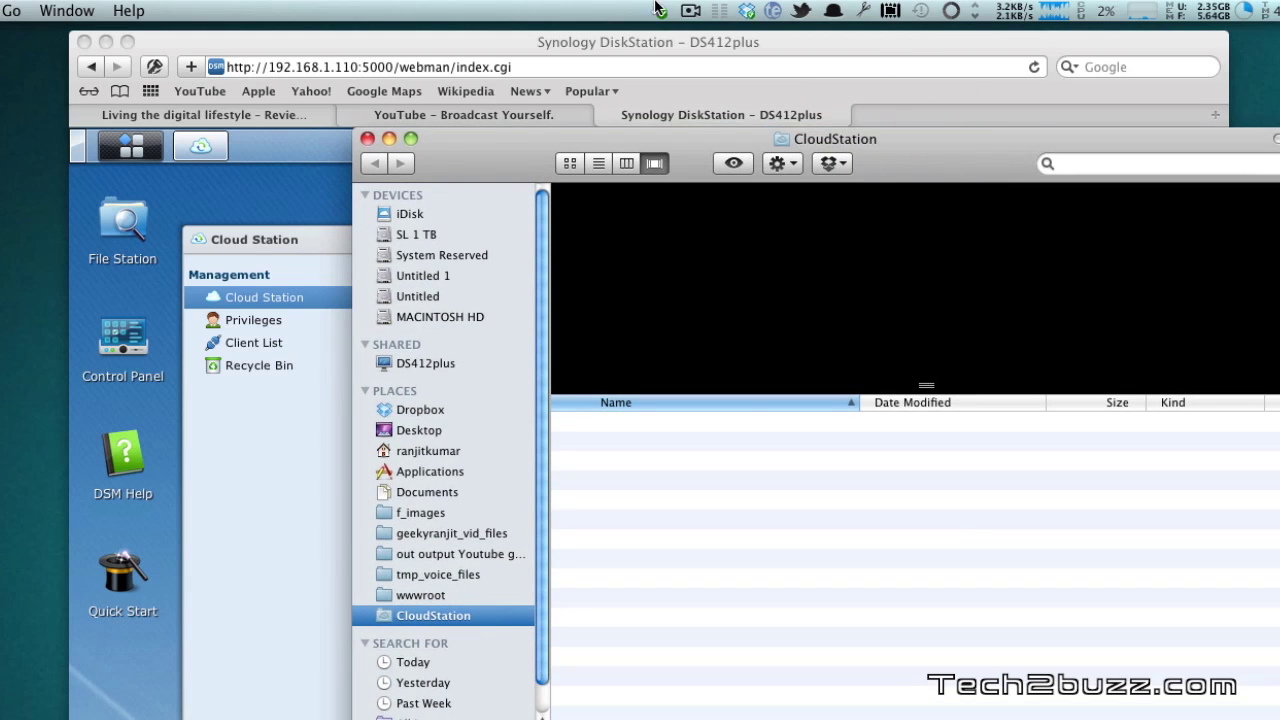
left_click(658, 10)
left_click(692, 36)
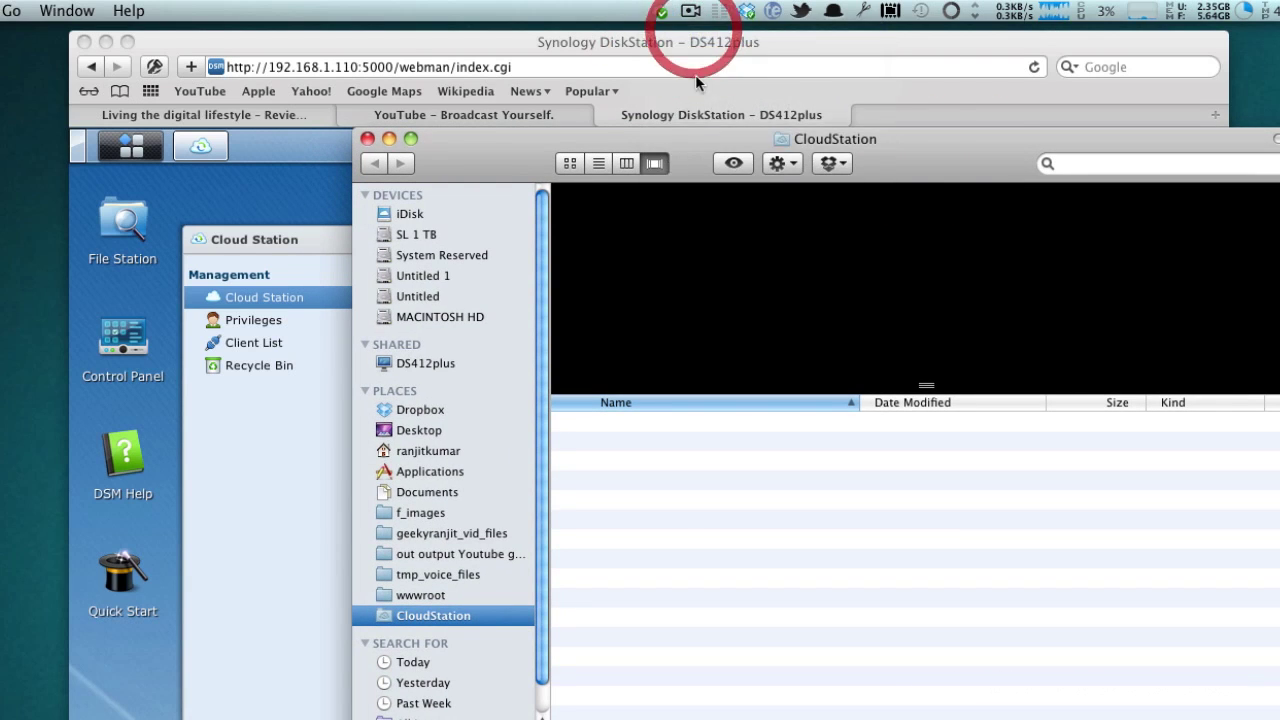
left_click(367, 138)
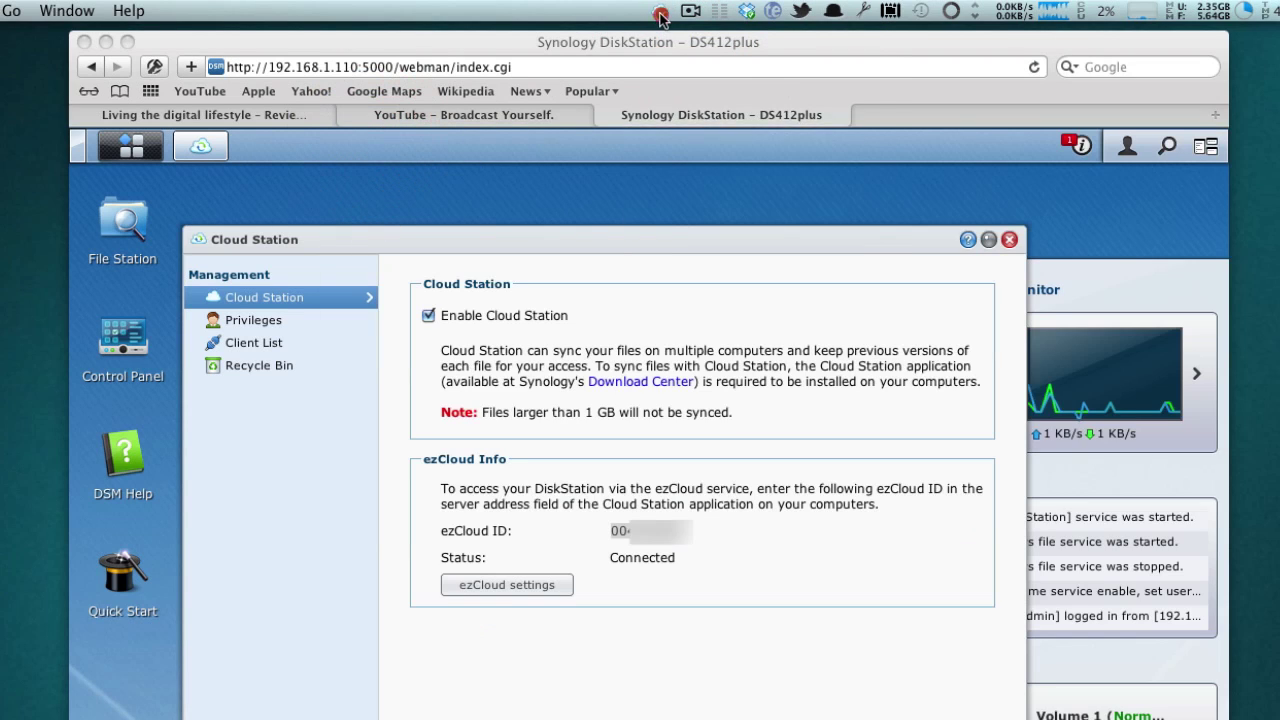
left_click(658, 12)
left_click(677, 40)
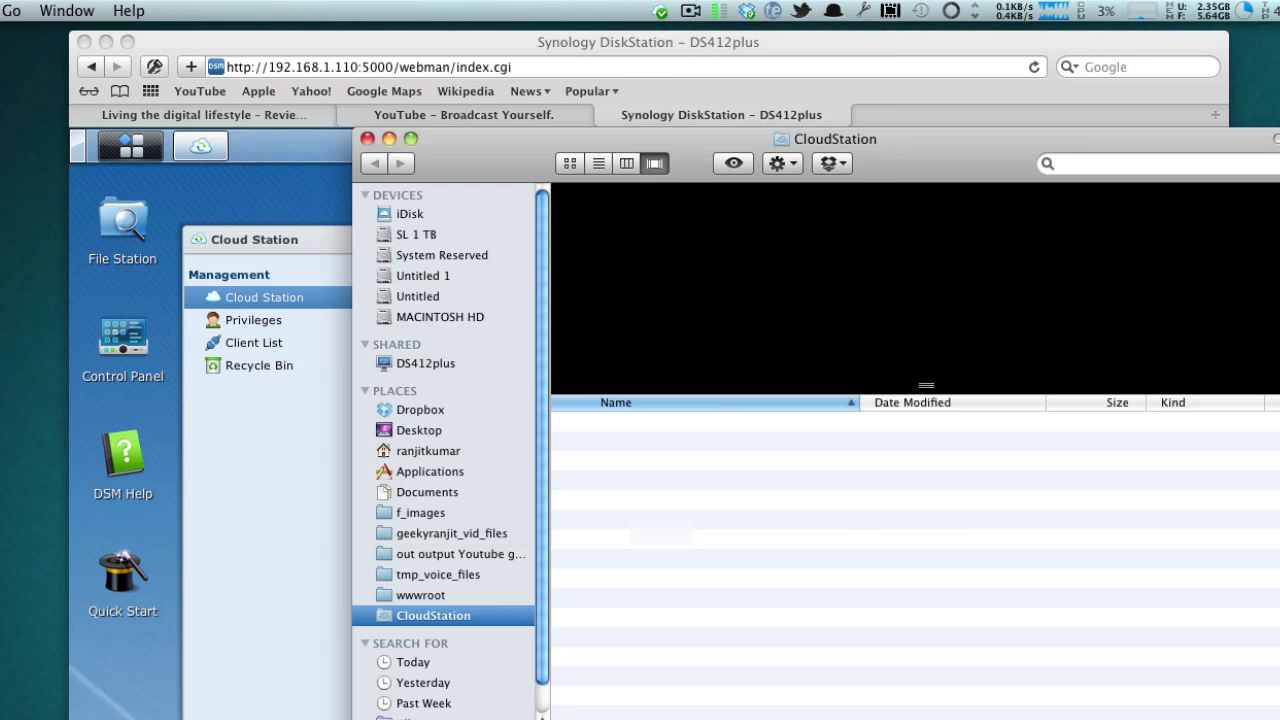
Step: Copy CloudStation-2218-Mac-Installer.pkg from Downloads into the CloudStation folder
left_click(1270, 716)
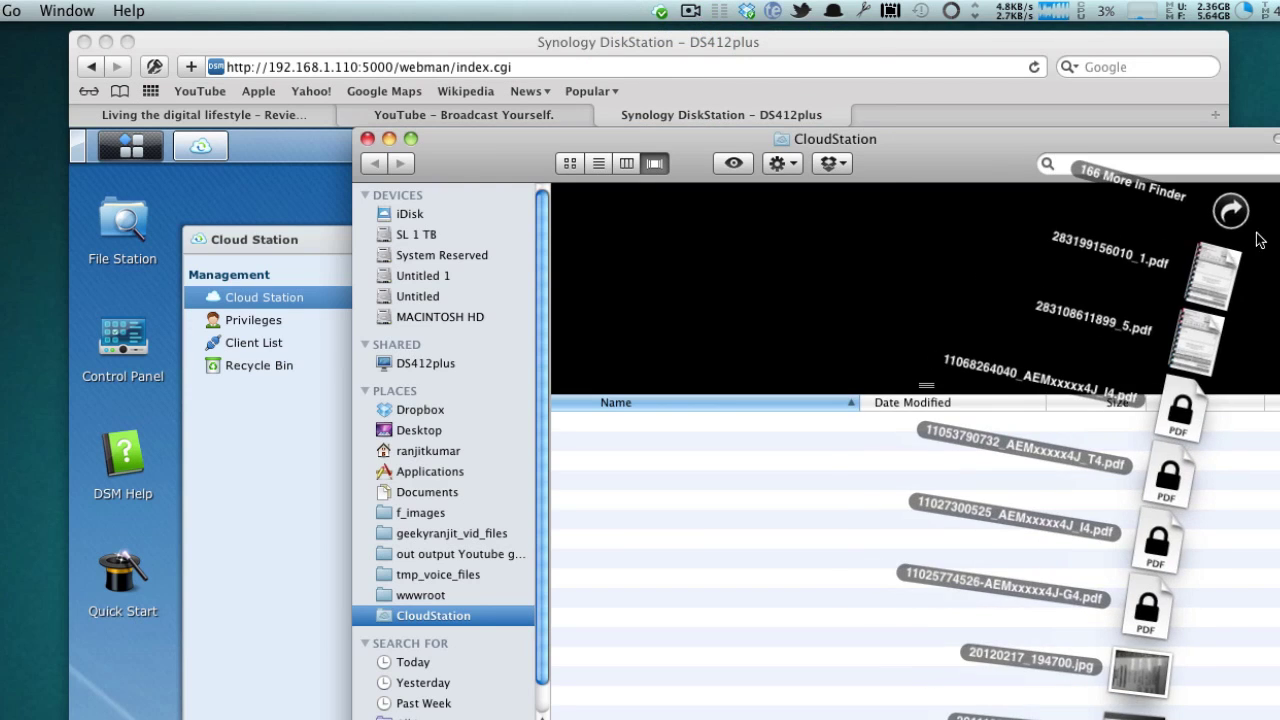
left_click(1232, 210)
left_click_drag(1153, 541, 621, 515)
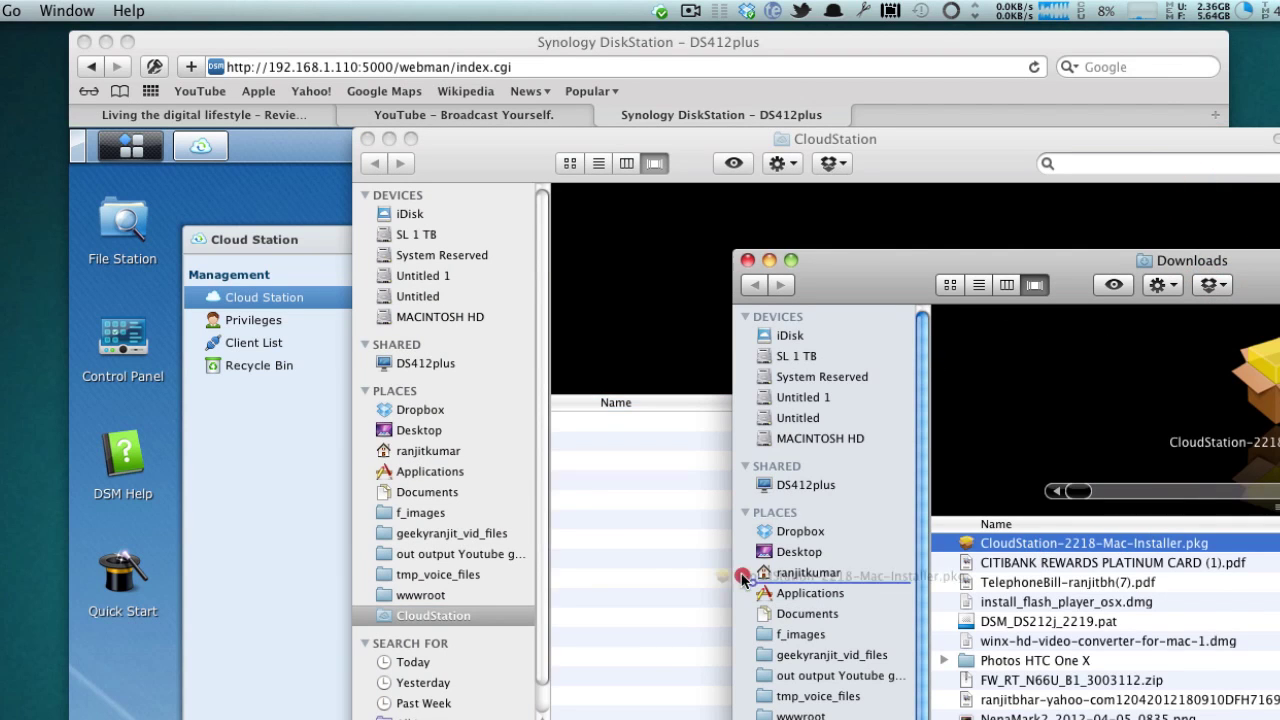
left_click(748, 260)
left_click(685, 452)
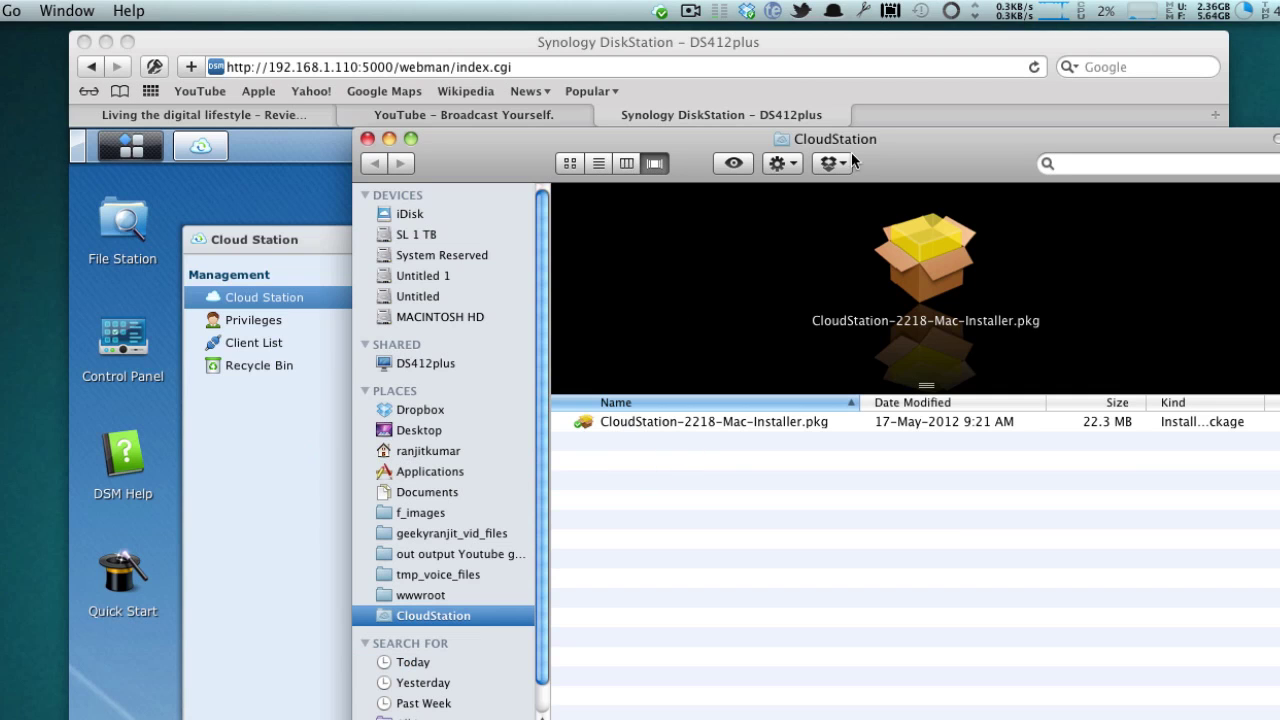
mouse_move(860, 150)
left_mouse_down()
mouse_move(718, 141)
mouse_move(729, 147)
left_mouse_up()
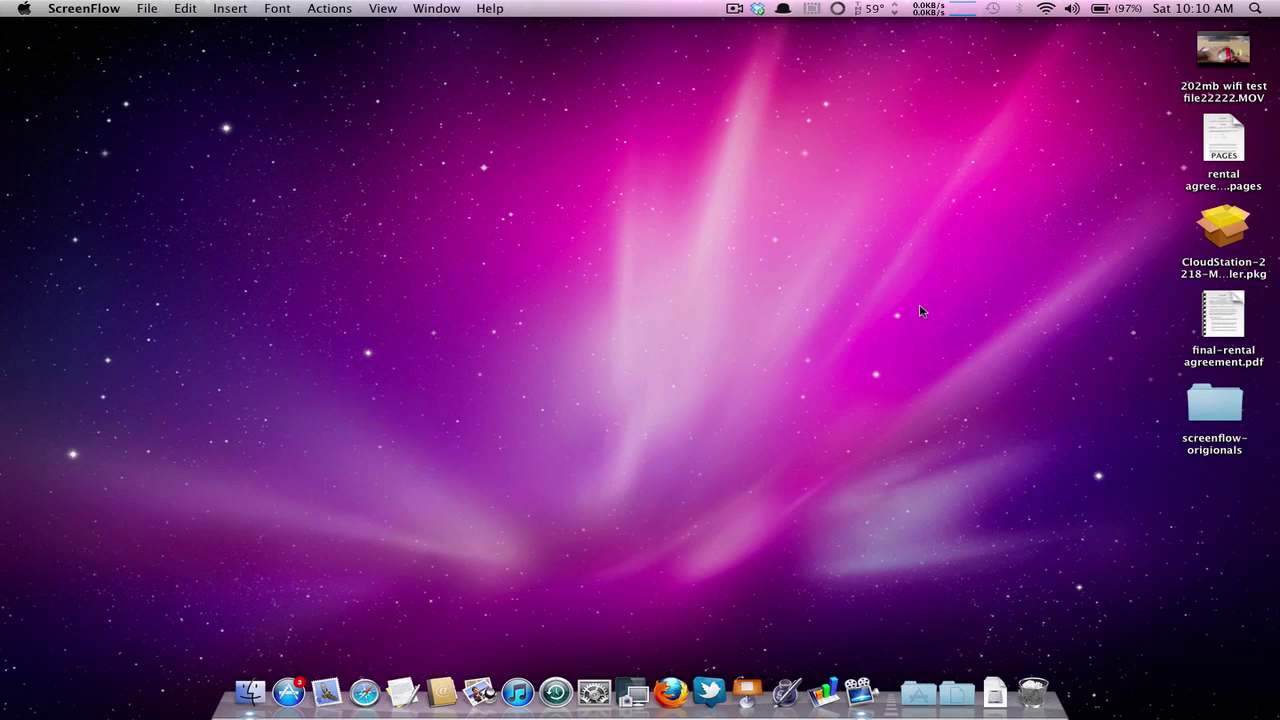
Step: Run the CloudStation installer package on Macintosh HD of the second Mac
left_click(1222, 234)
double_click(1222, 234)
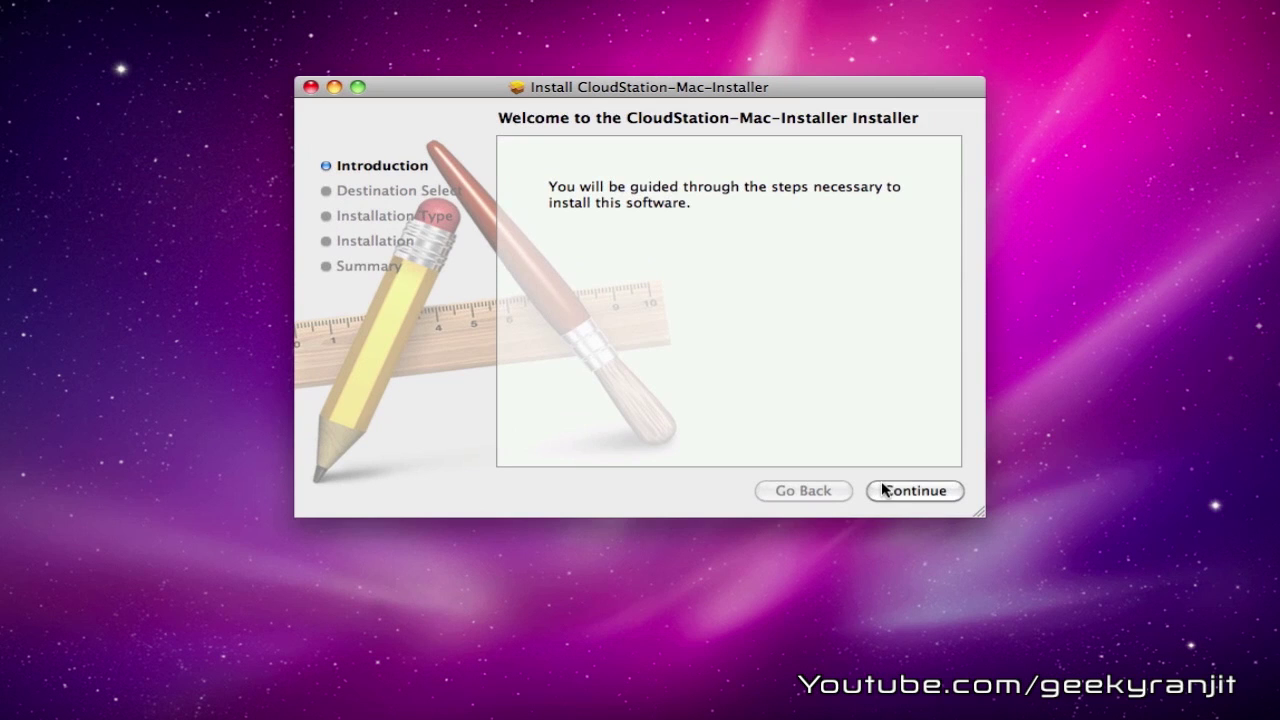
left_click(903, 491)
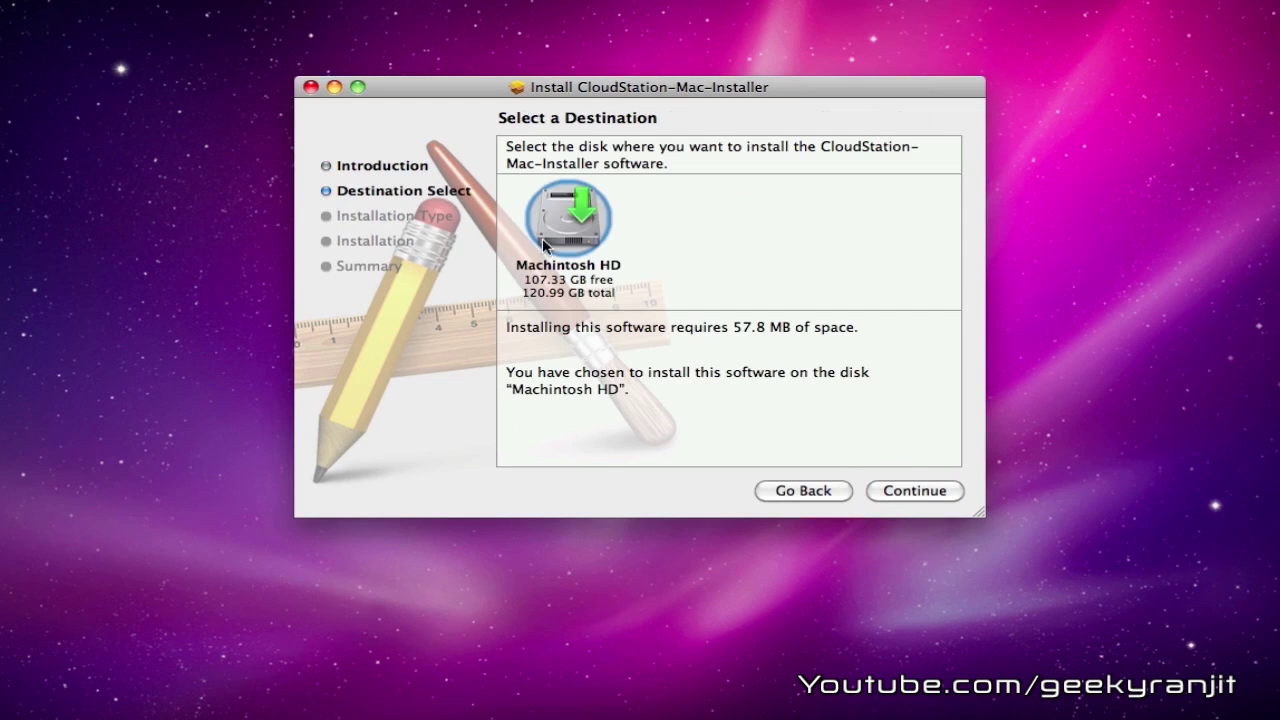
left_click(910, 491)
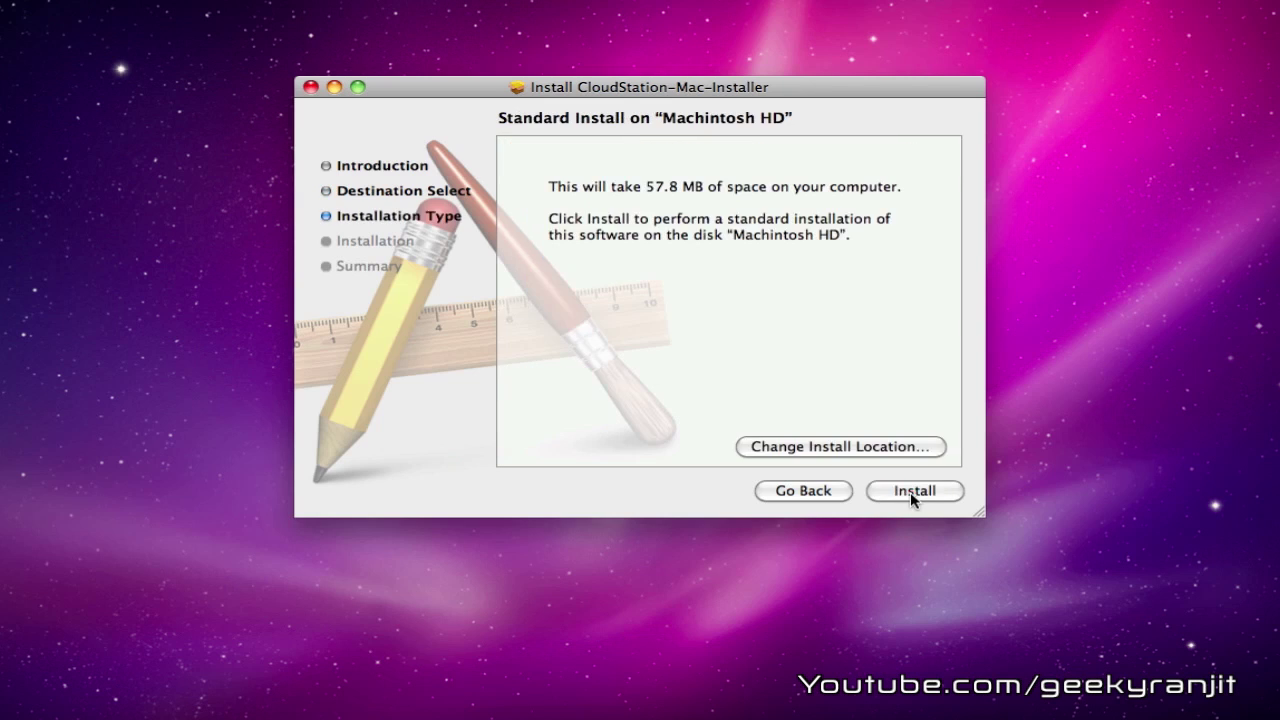
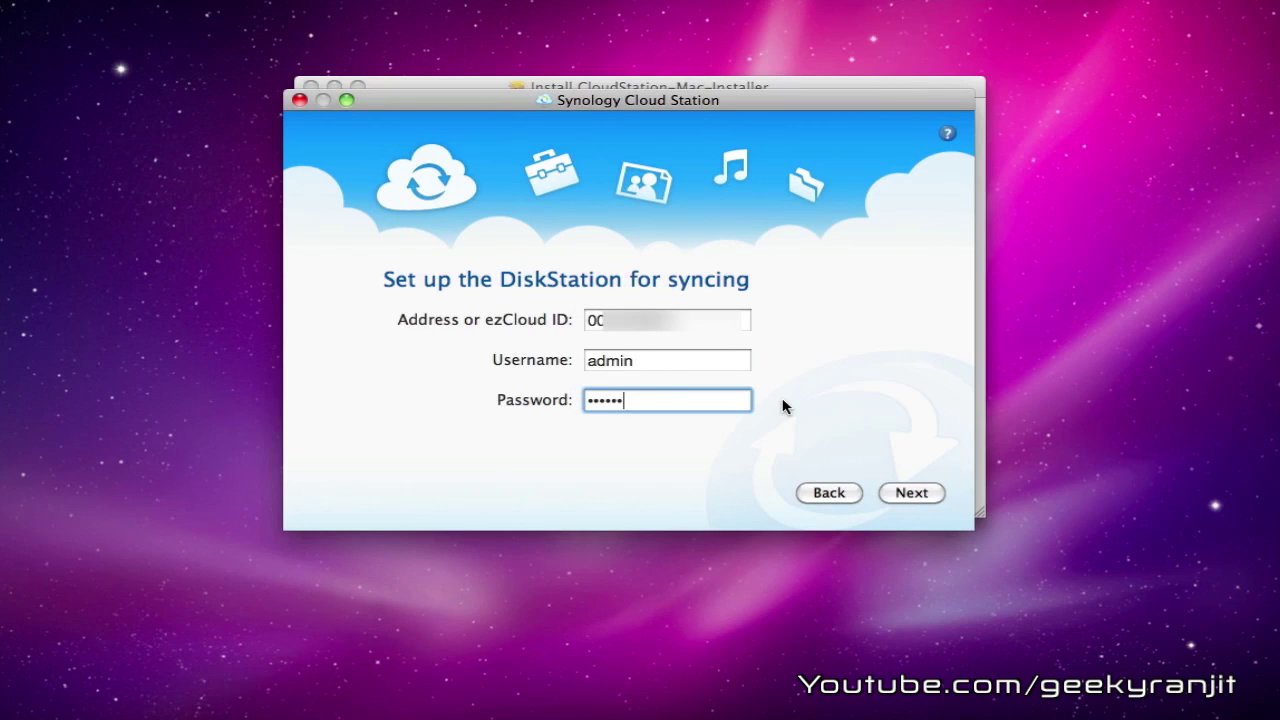
Step: Connect the client with the ezCloud ID, keep the default sync folder, and finish setup
left_click(911, 500)
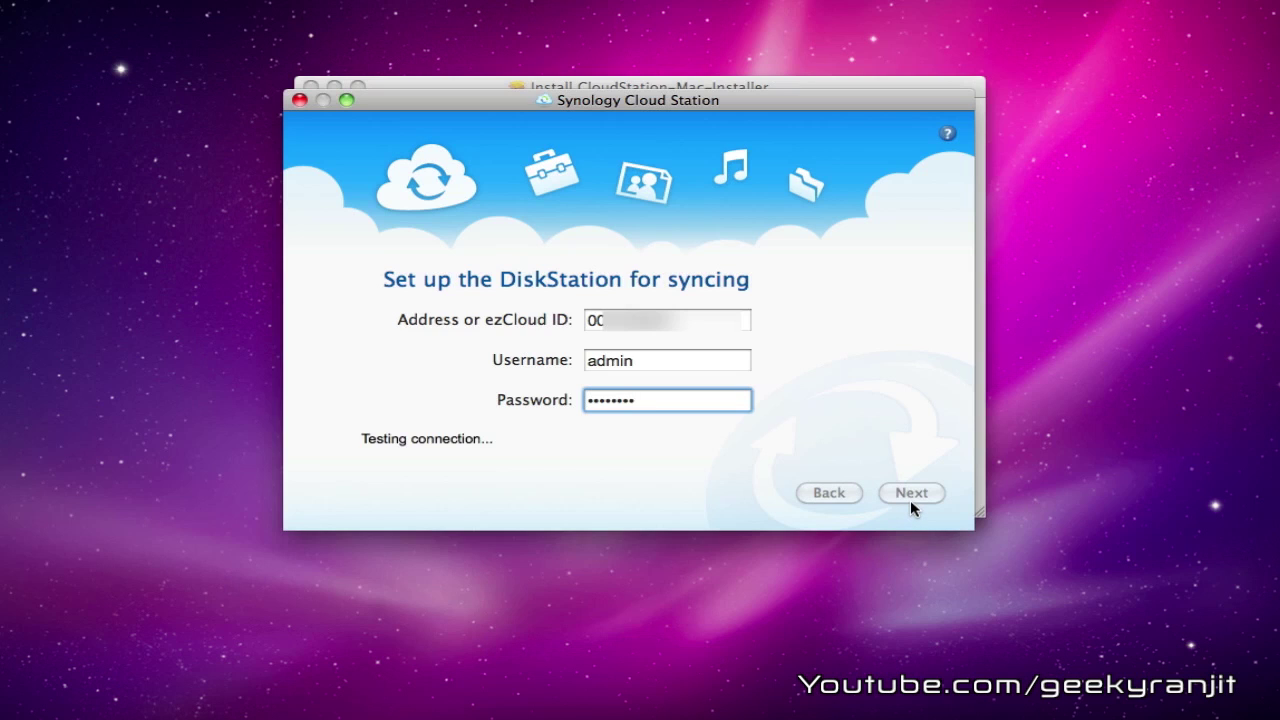
left_click(910, 495)
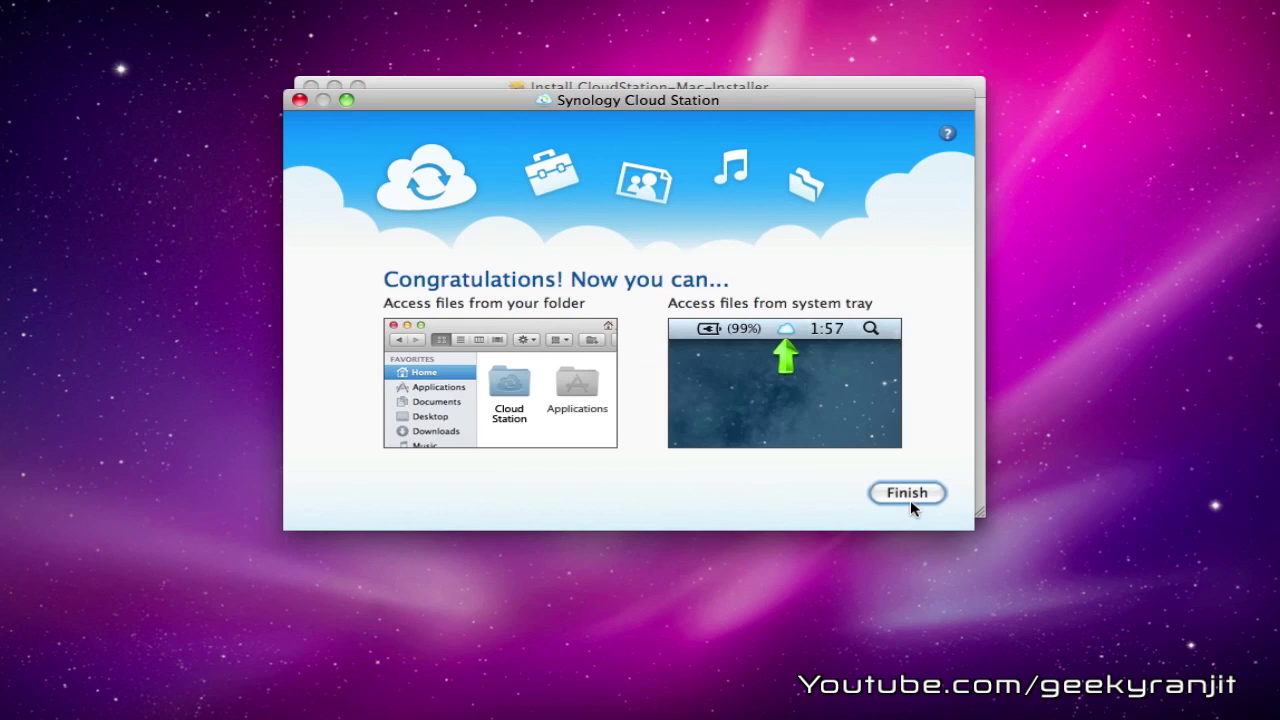
left_click(910, 500)
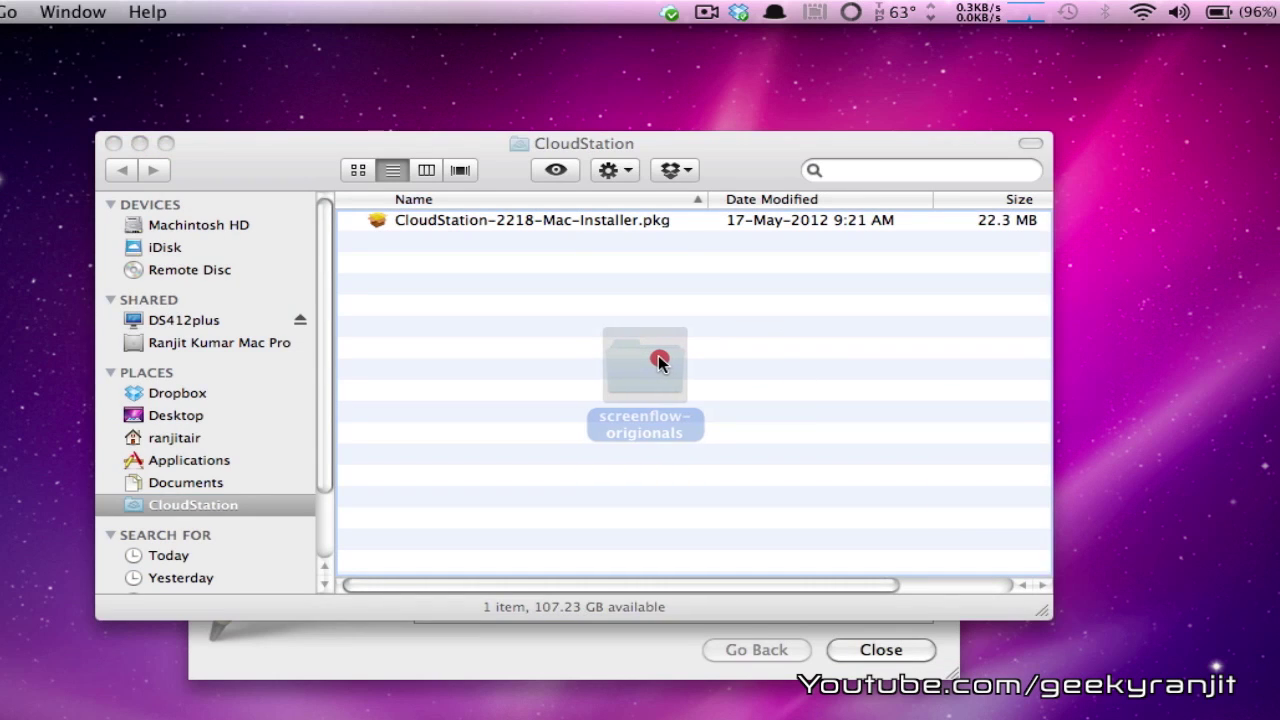
Step: Drag the screenflow-origionals folder from the desktop into the CloudStation window
left_click_drag(689, 355, 658, 358)
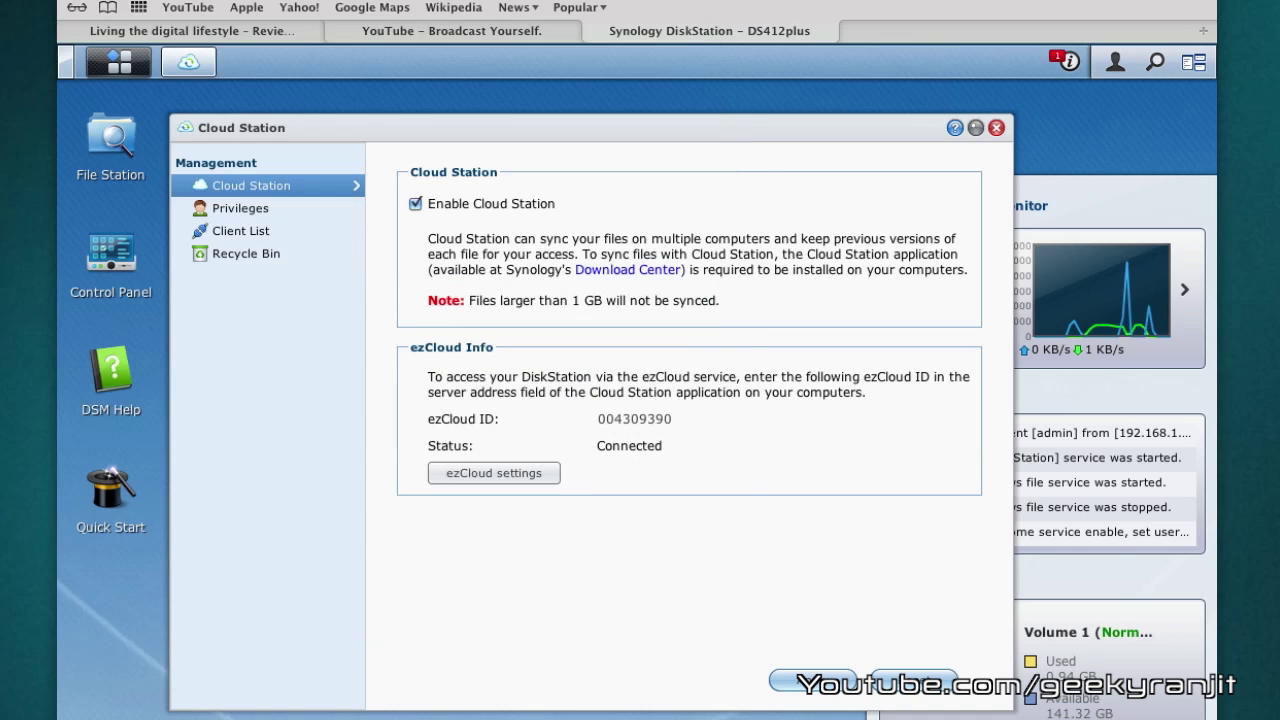
Step: Check that screenflow-origionals synced into the CloudStation folder, then close it and File Station
left_click(654, 9)
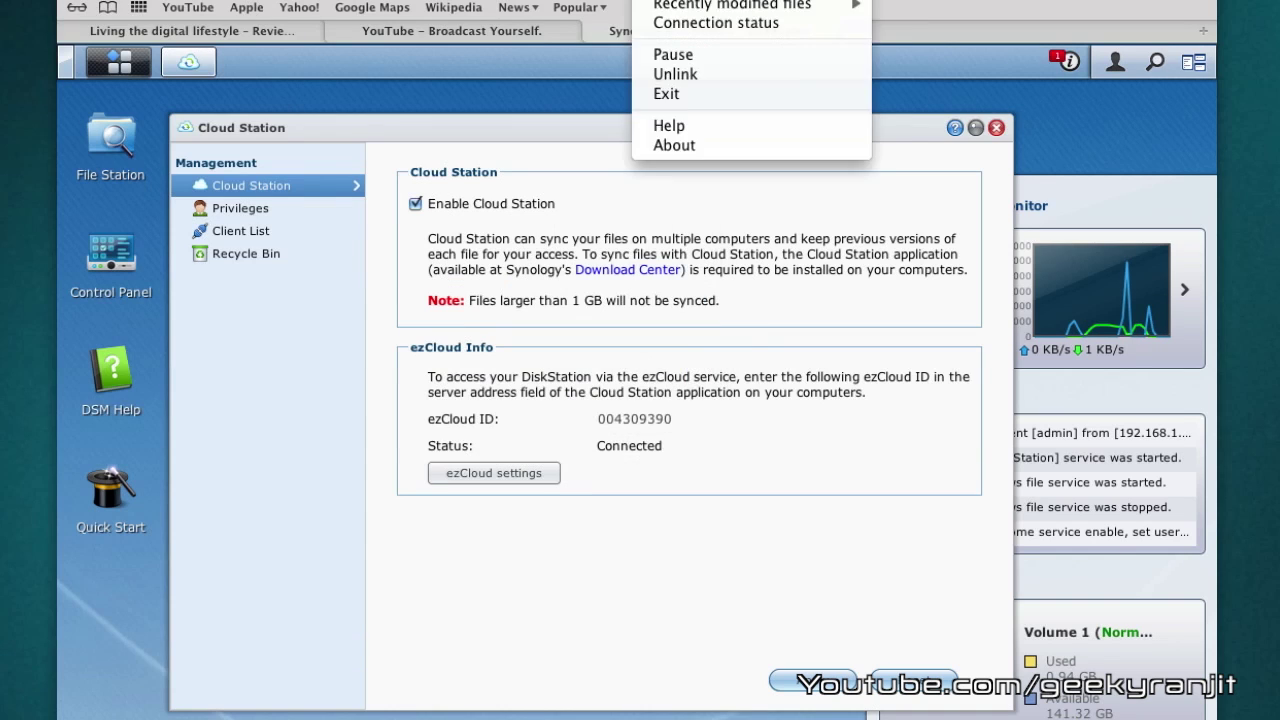
left_click(682, 33)
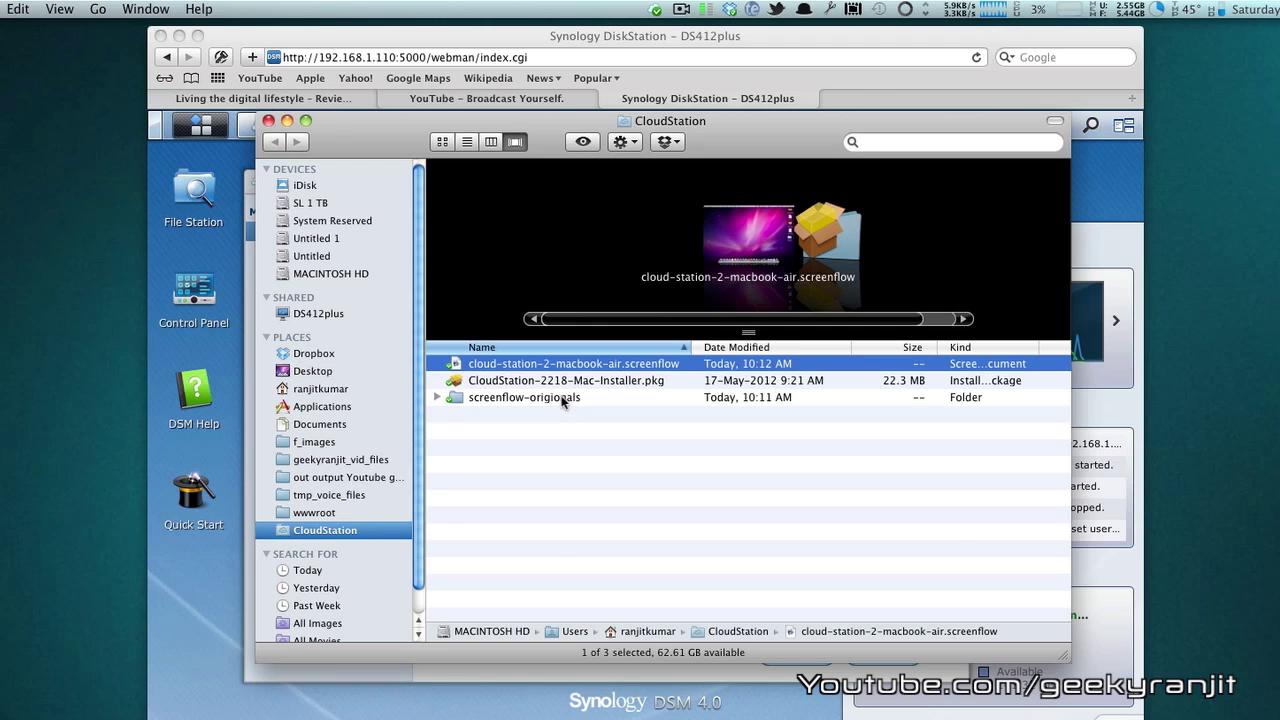
left_click(565, 398)
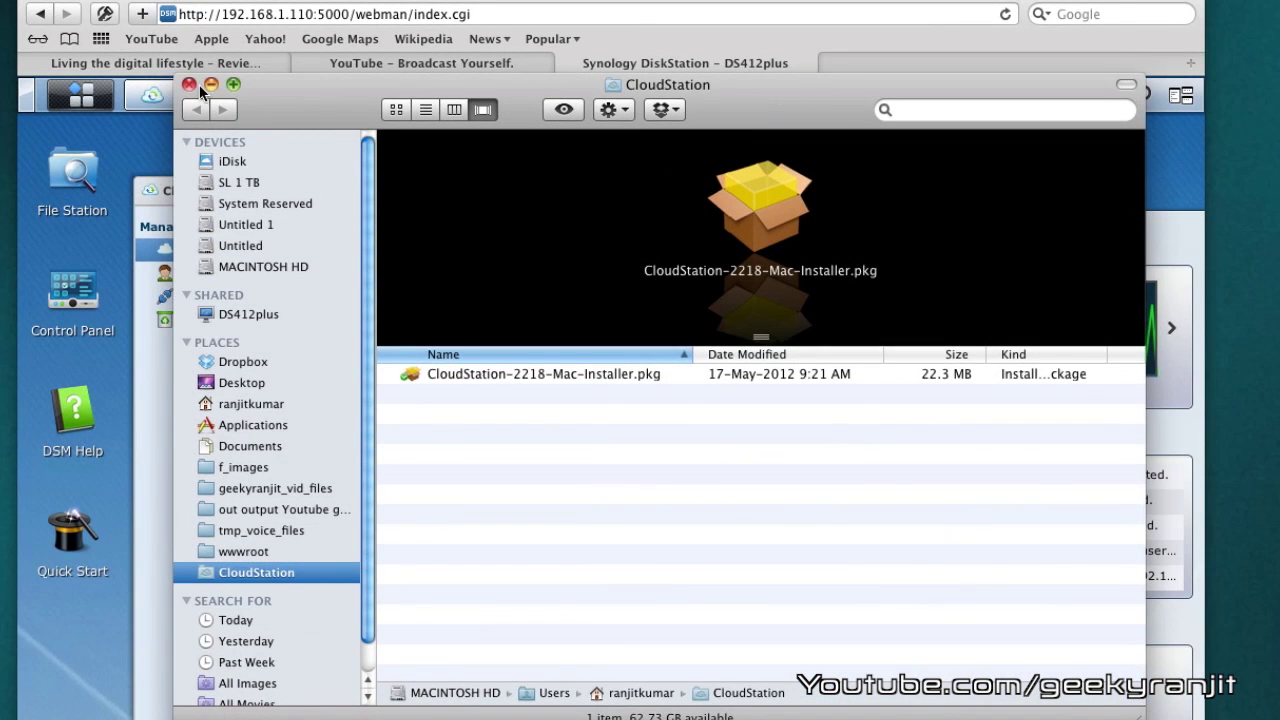
left_click(189, 84)
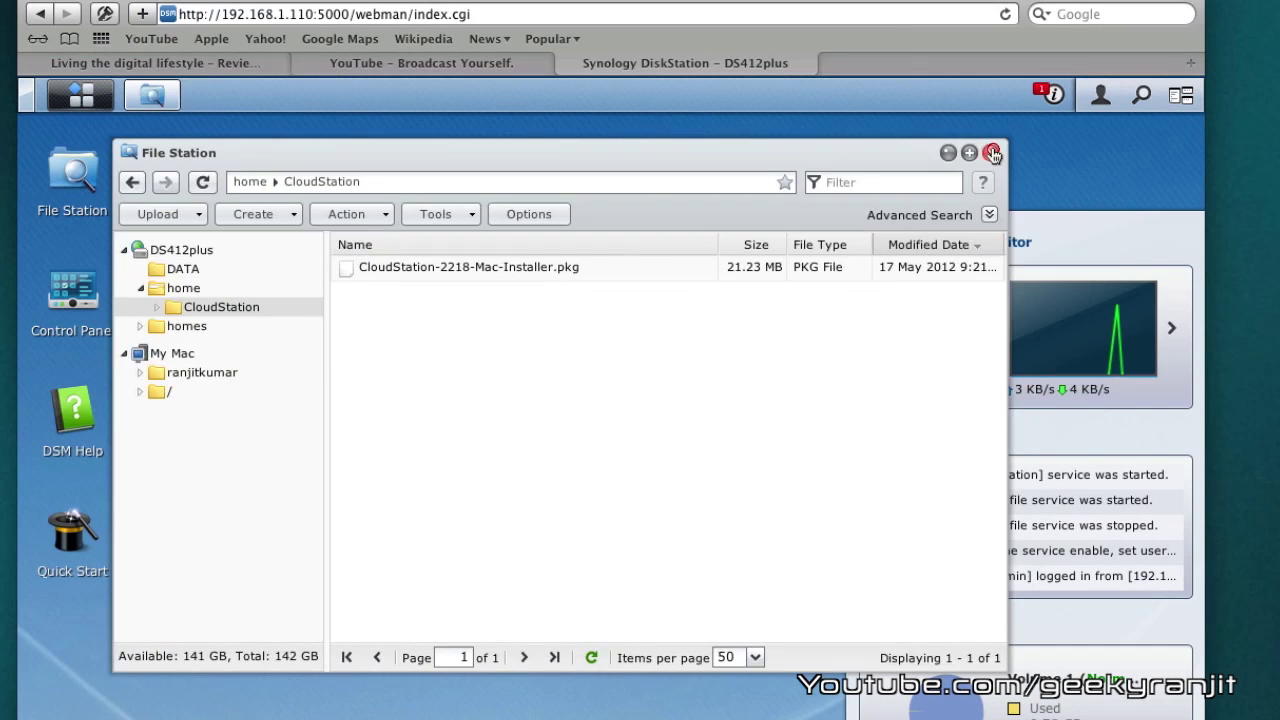
left_click(992, 153)
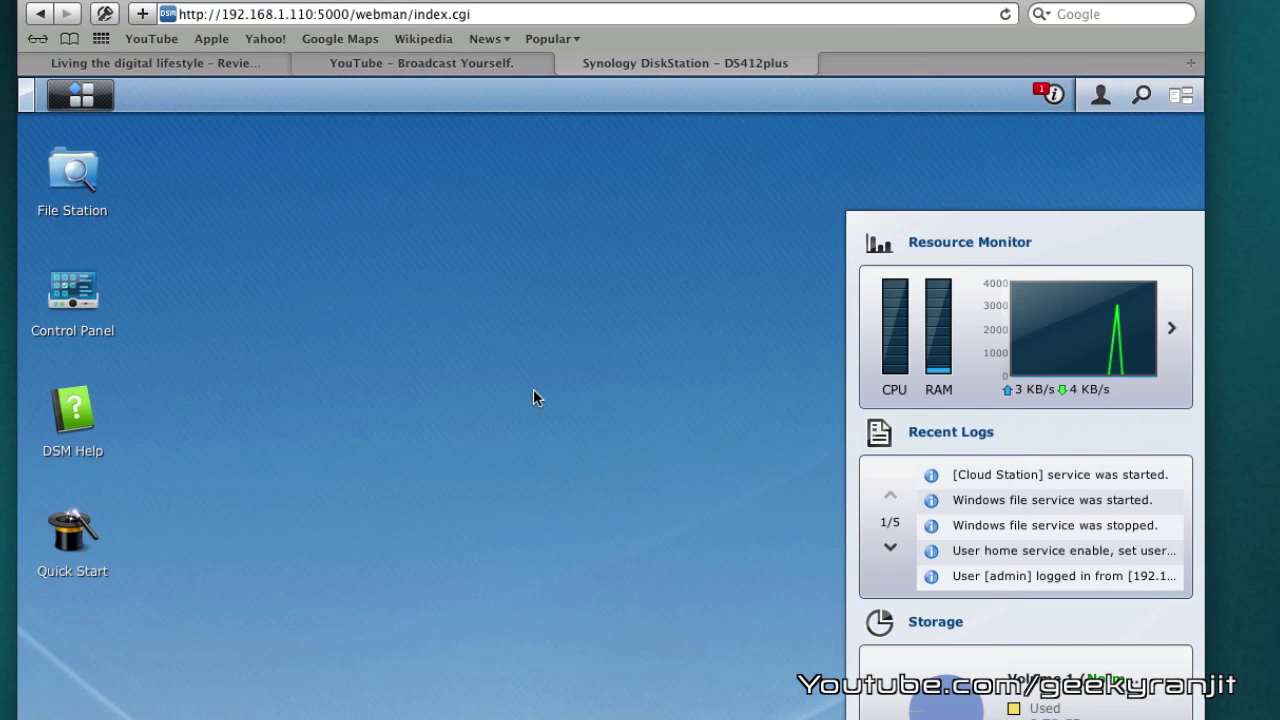
Step: Reopen Cloud Station settings from the DSM Main Menu and nudge its window upward
left_click(569, 418)
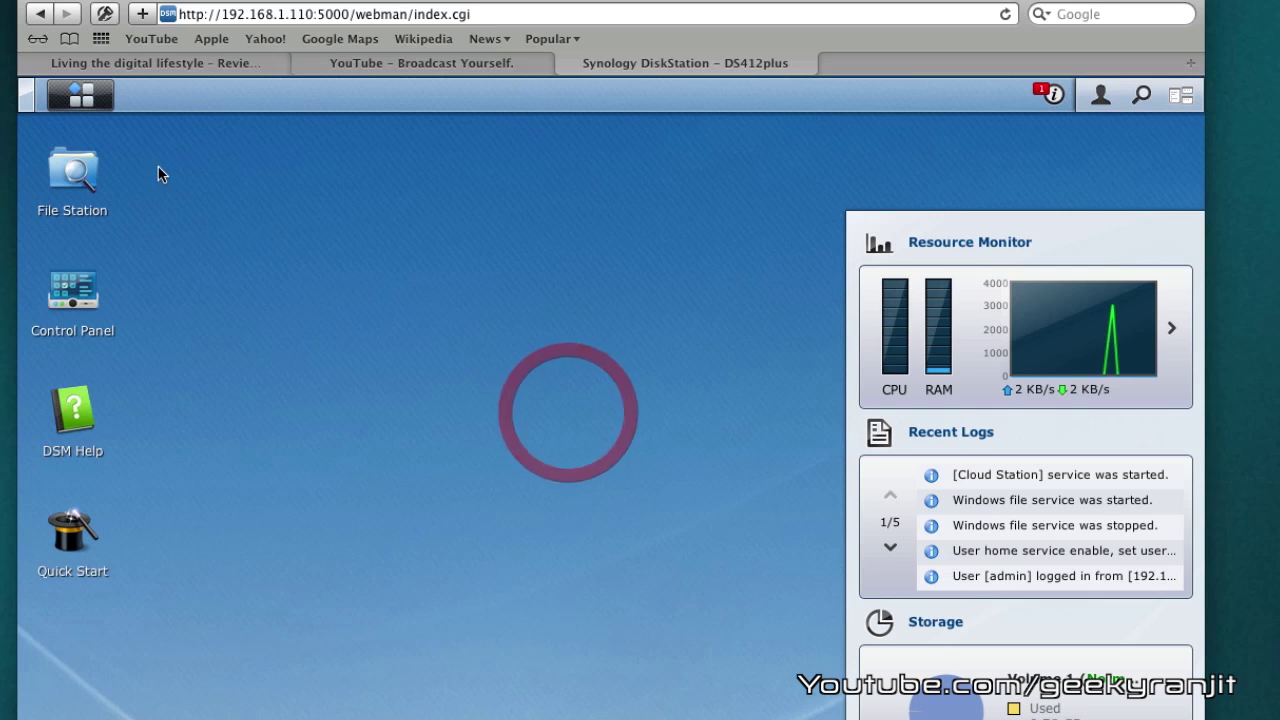
left_click(80, 95)
left_click(301, 418)
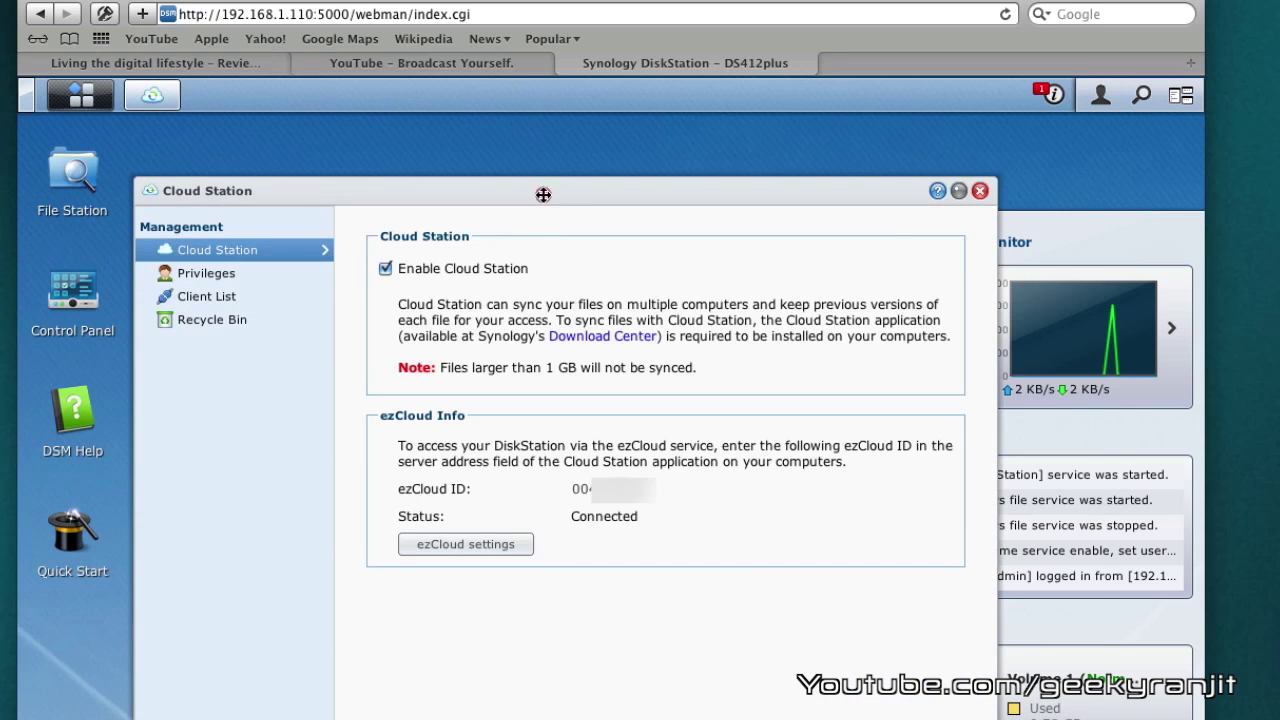
left_click_drag(517, 182, 523, 157)
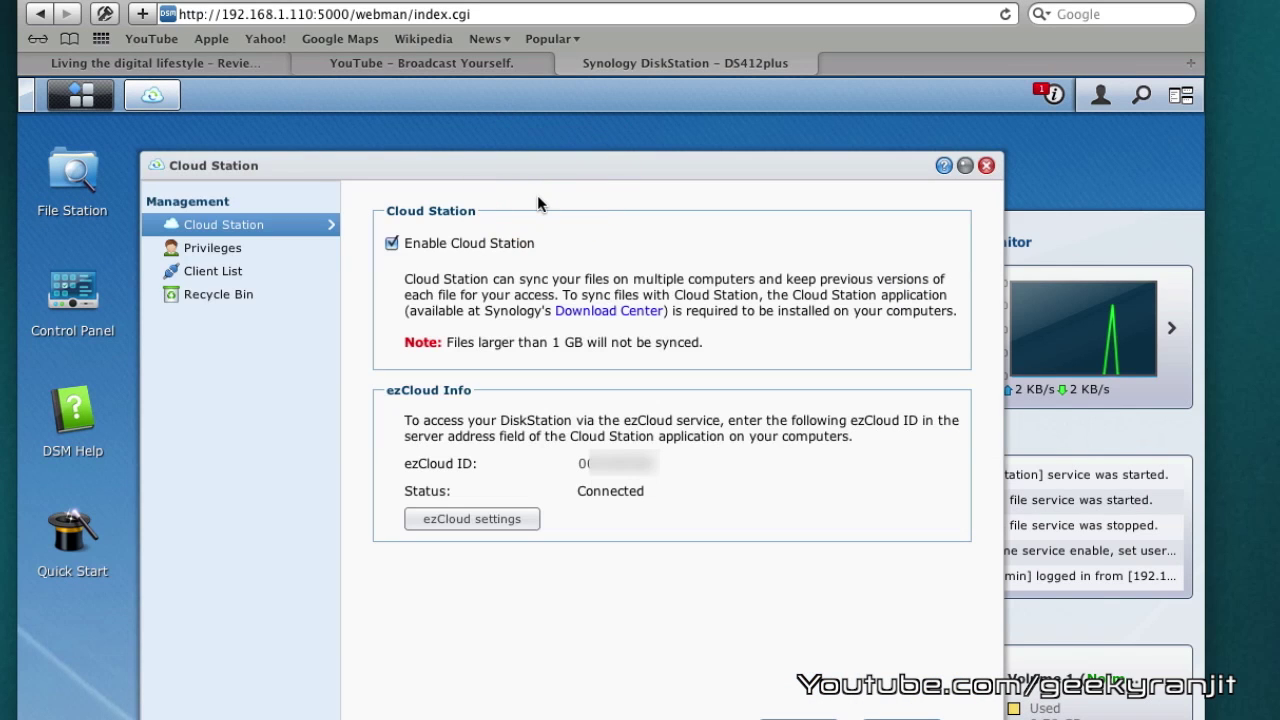